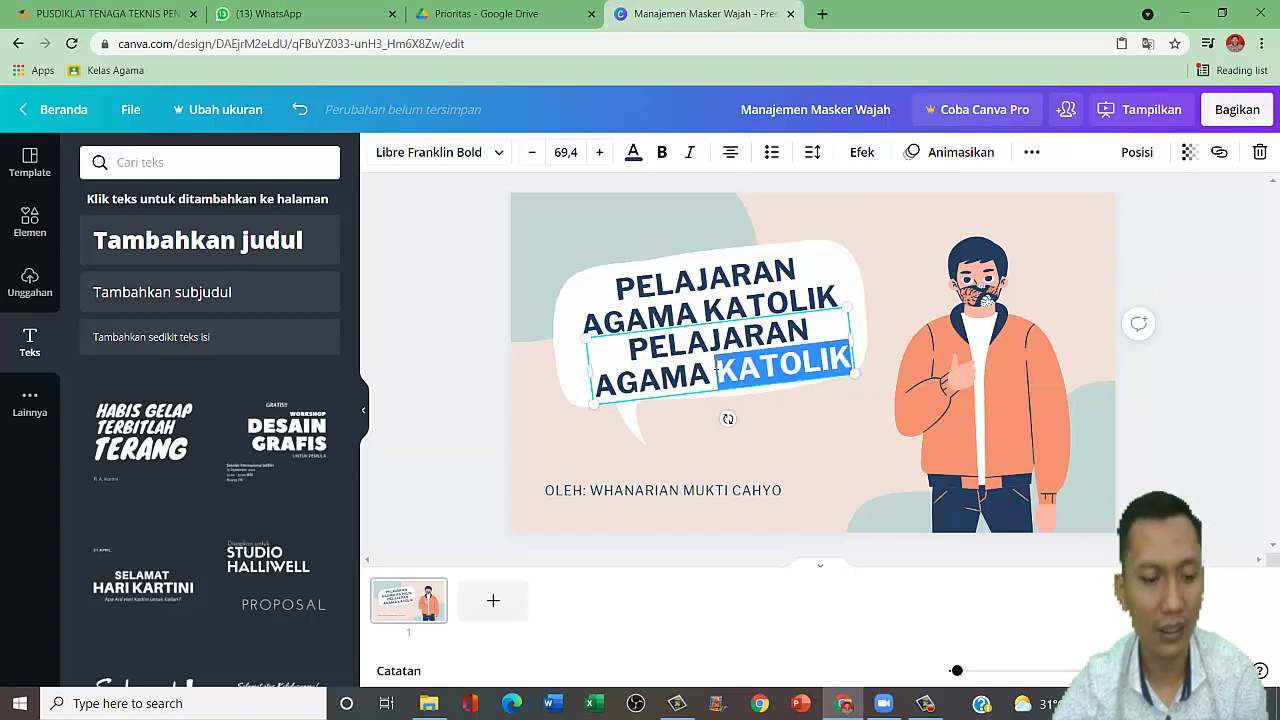
Replace the lower title text in the speech bubble with "PEDULI LINGKUNGAN" and set its font size to 53,4.
{"action": "key", "text": "ctrl+a"}
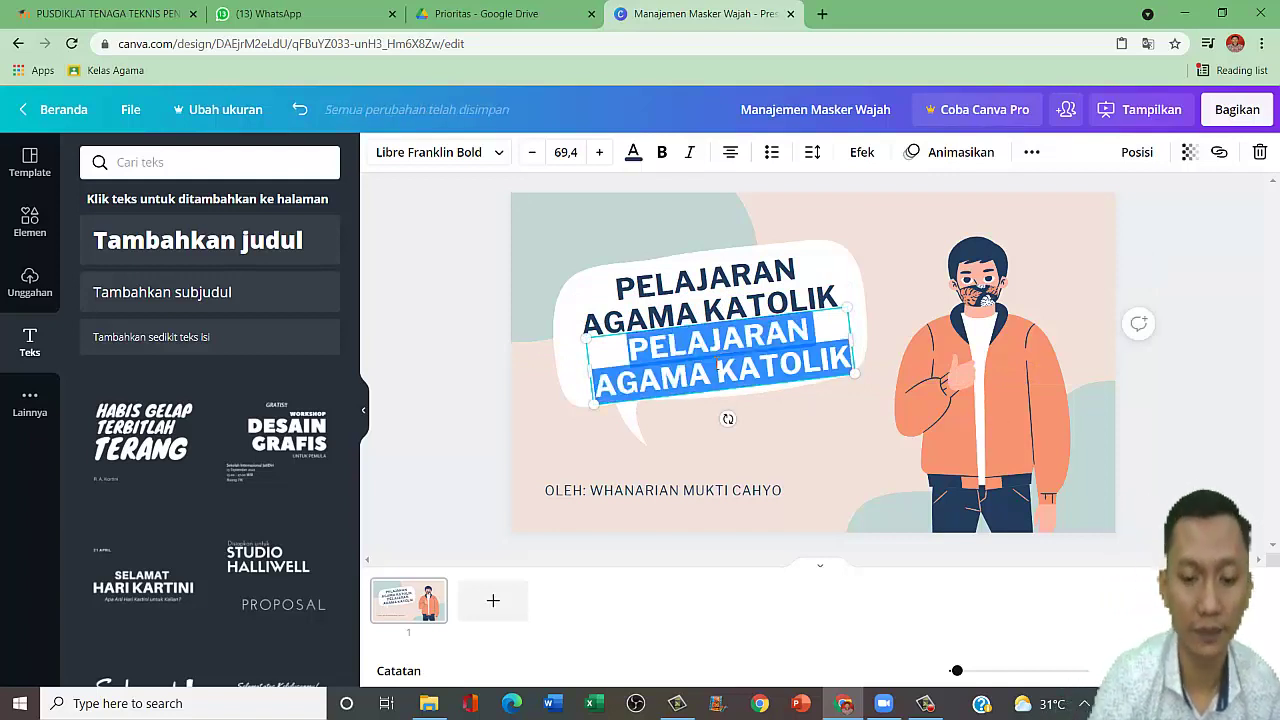
{"action": "type", "text": "PEDULI LINGKUNGAN"}
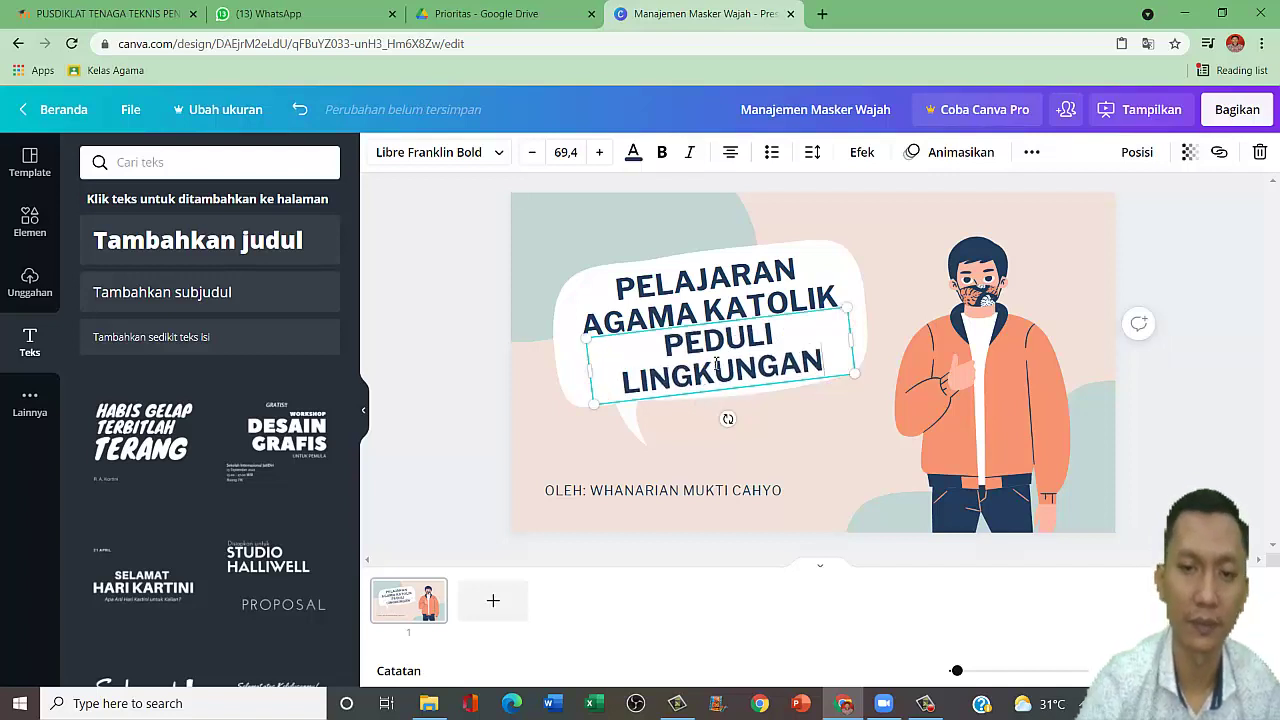
{"action": "key", "text": "ctrl+a"}
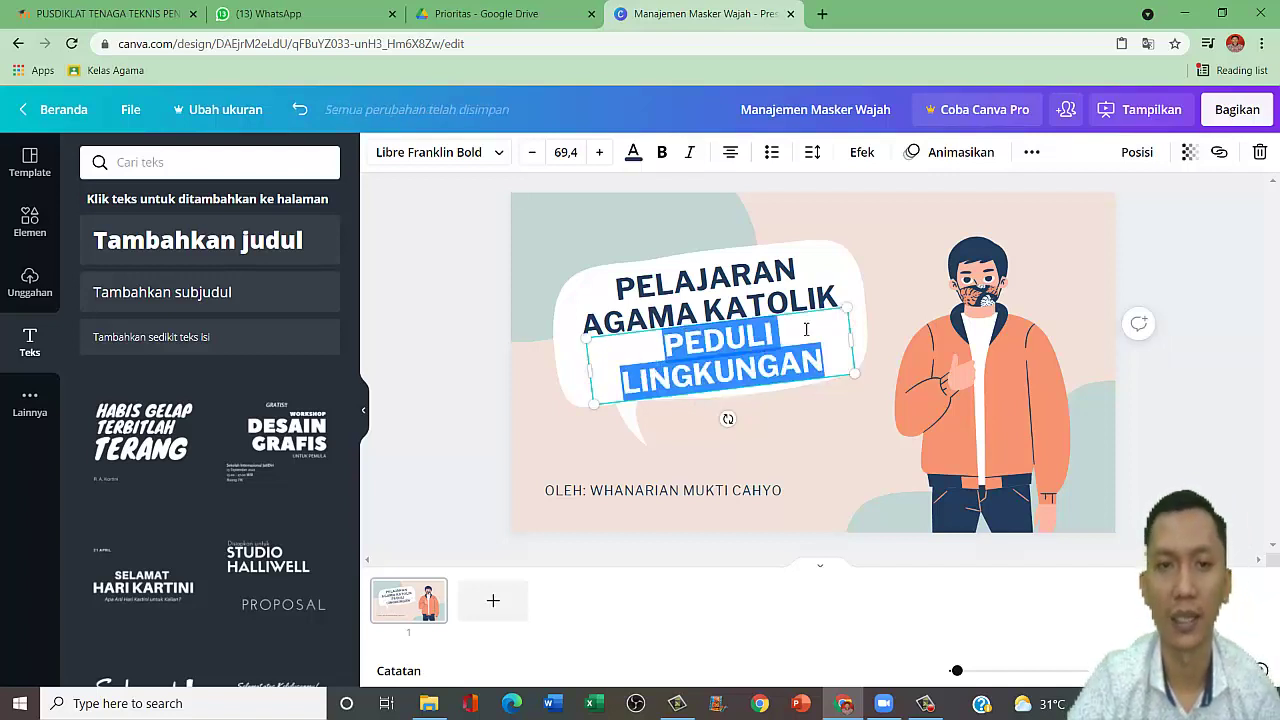
{"action": "left_click", "coordinate": [529, 155]}
{"action": "left_click", "coordinate": [530, 155]}
{"action": "left_click", "coordinate": [530, 155]}
{"action": "left_click", "coordinate": [531, 156]}
{"action": "left_click", "coordinate": [531, 156]}
{"action": "left_click", "coordinate": [531, 156]}
Enclose PEDULI LINGKUNGAN in double quotation marks and widen its text box so the phrase fits on one line.
{"action": "left_click", "coordinate": [604, 368]}
{"action": "type", "text": "\""}
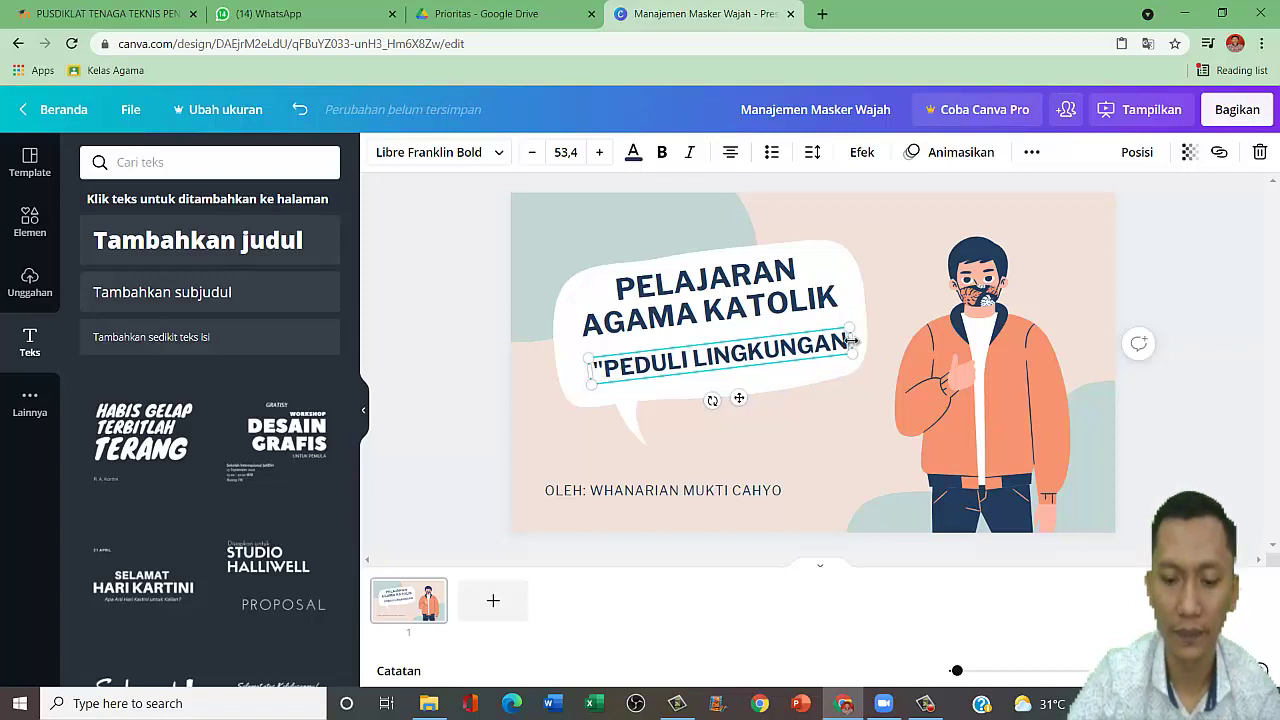
{"action": "type", "text": "\""}
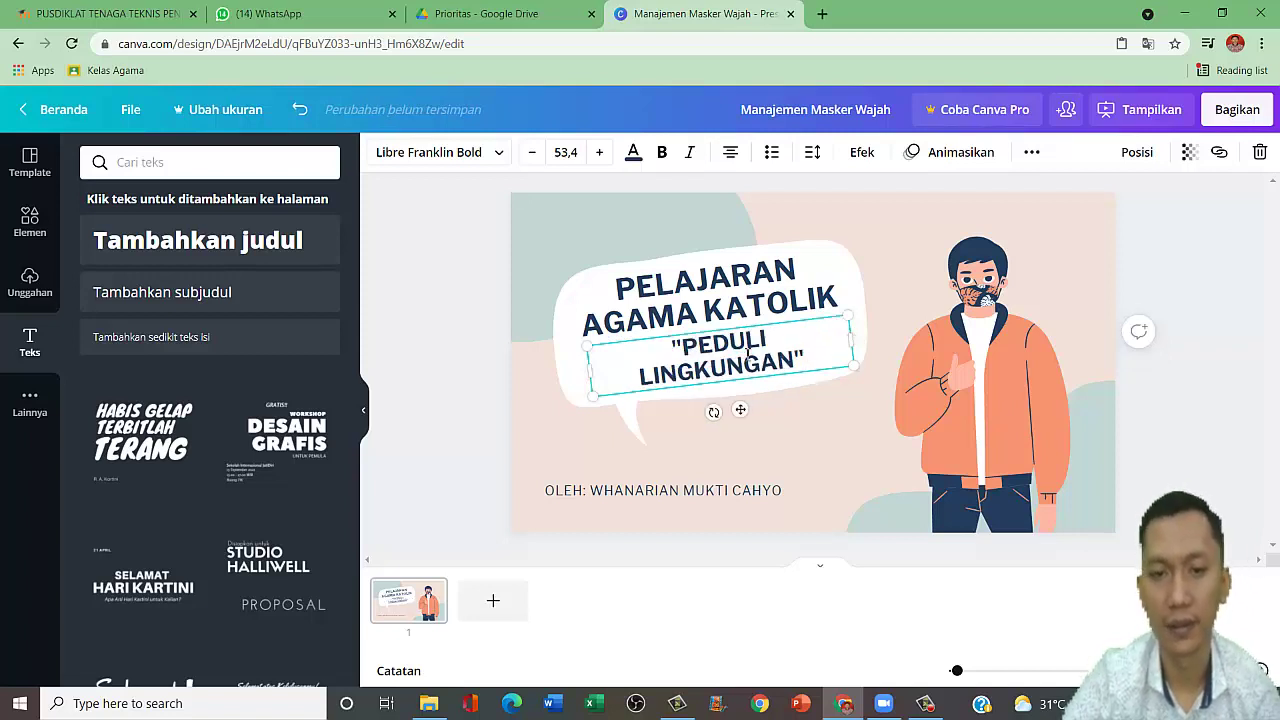
{"action": "left_click_drag", "start_coordinate": [590, 366], "coordinate": [574, 368]}
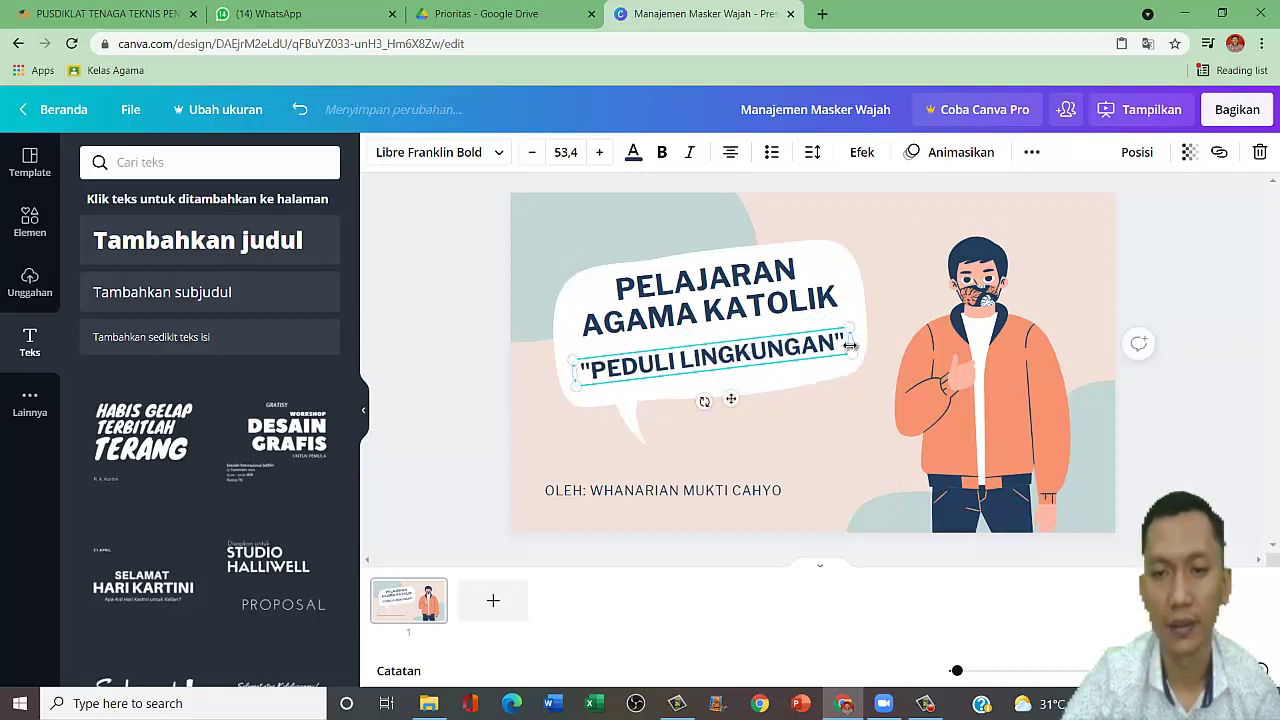
{"action": "left_click", "coordinate": [1134, 277]}
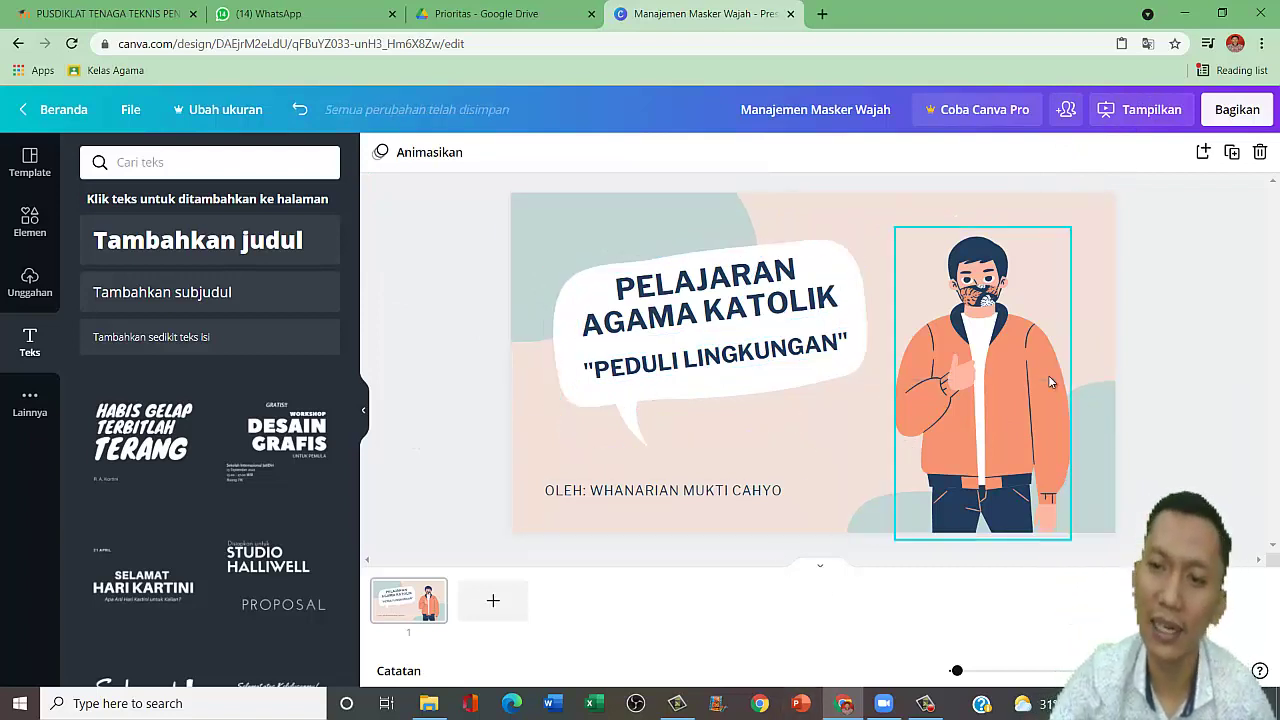
Preview the title slide full screen in the Standar presentation mode, then return to the editor.
{"action": "left_click", "coordinate": [1141, 109]}
{"action": "left_click", "coordinate": [1140, 110]}
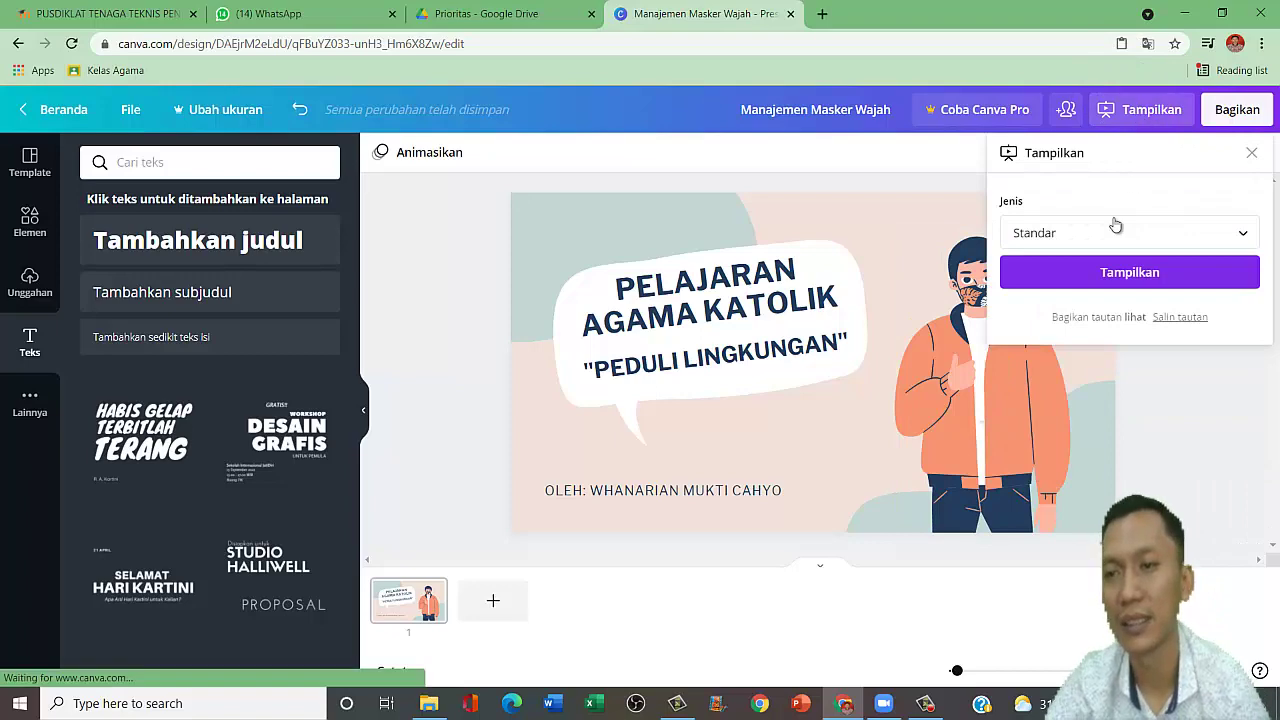
{"action": "left_click", "coordinate": [1101, 281]}
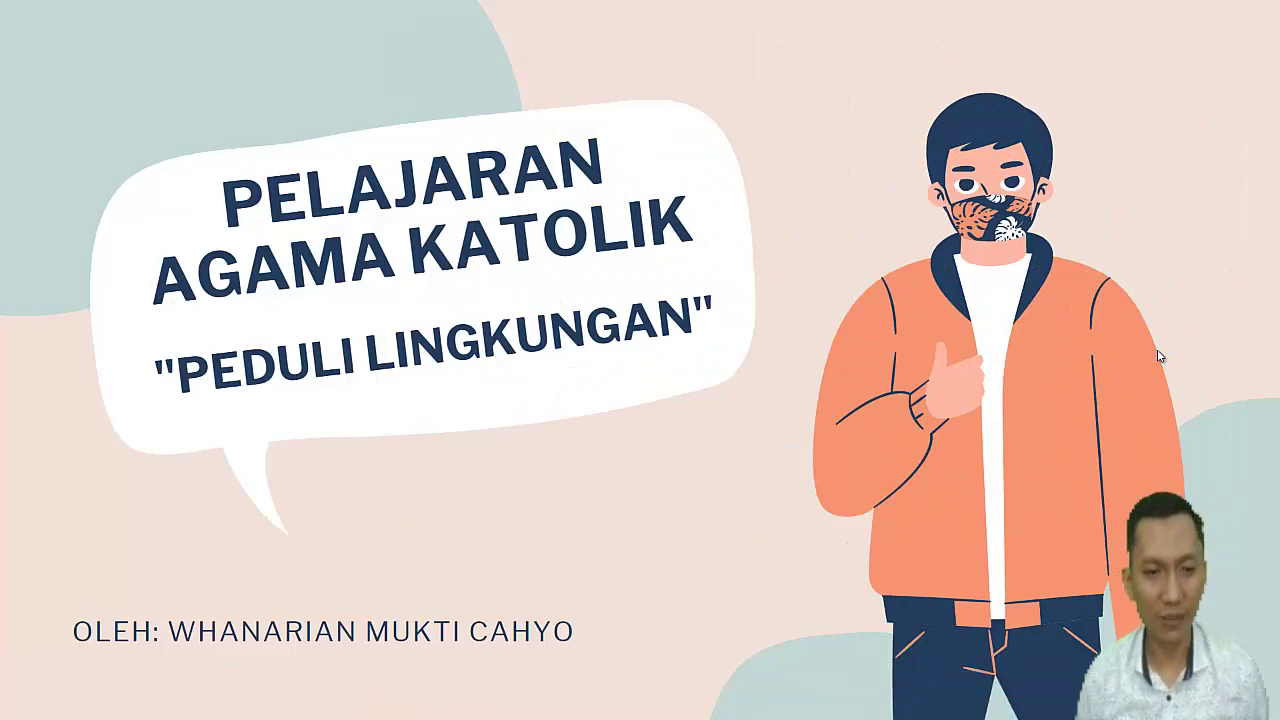
{"action": "left_click", "coordinate": [1152, 350]}
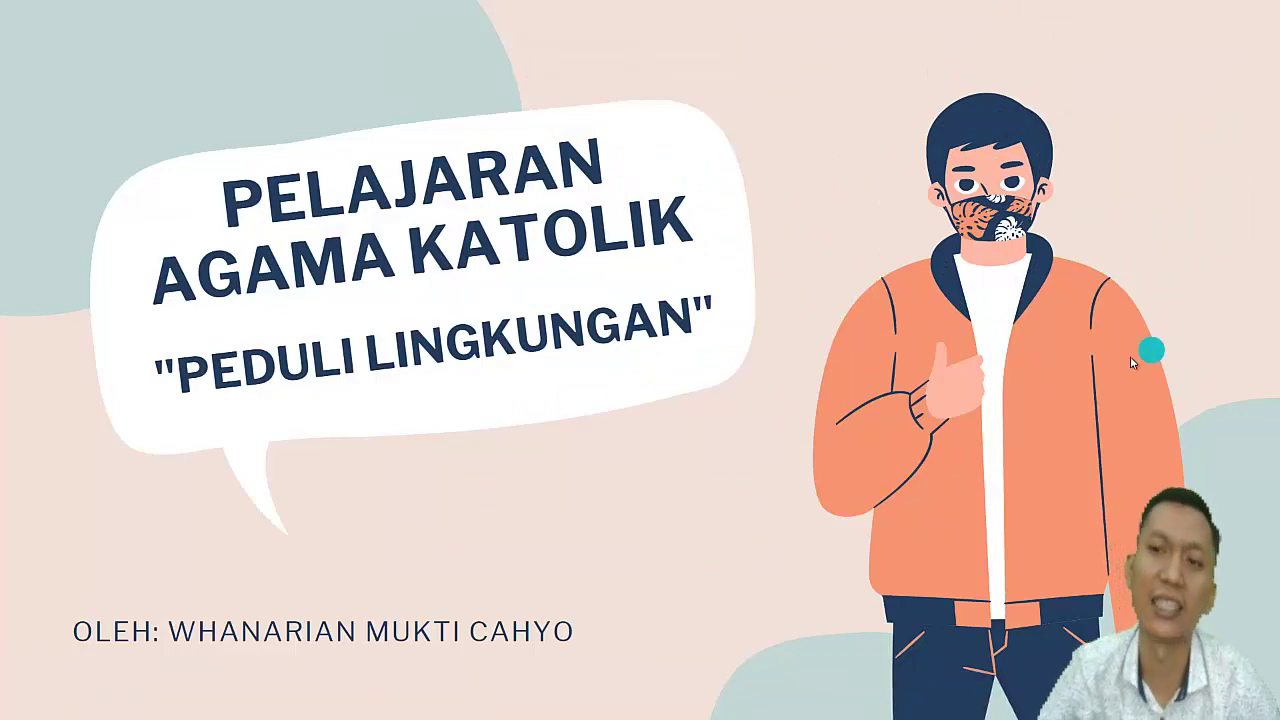
{"action": "key", "text": "Escape"}
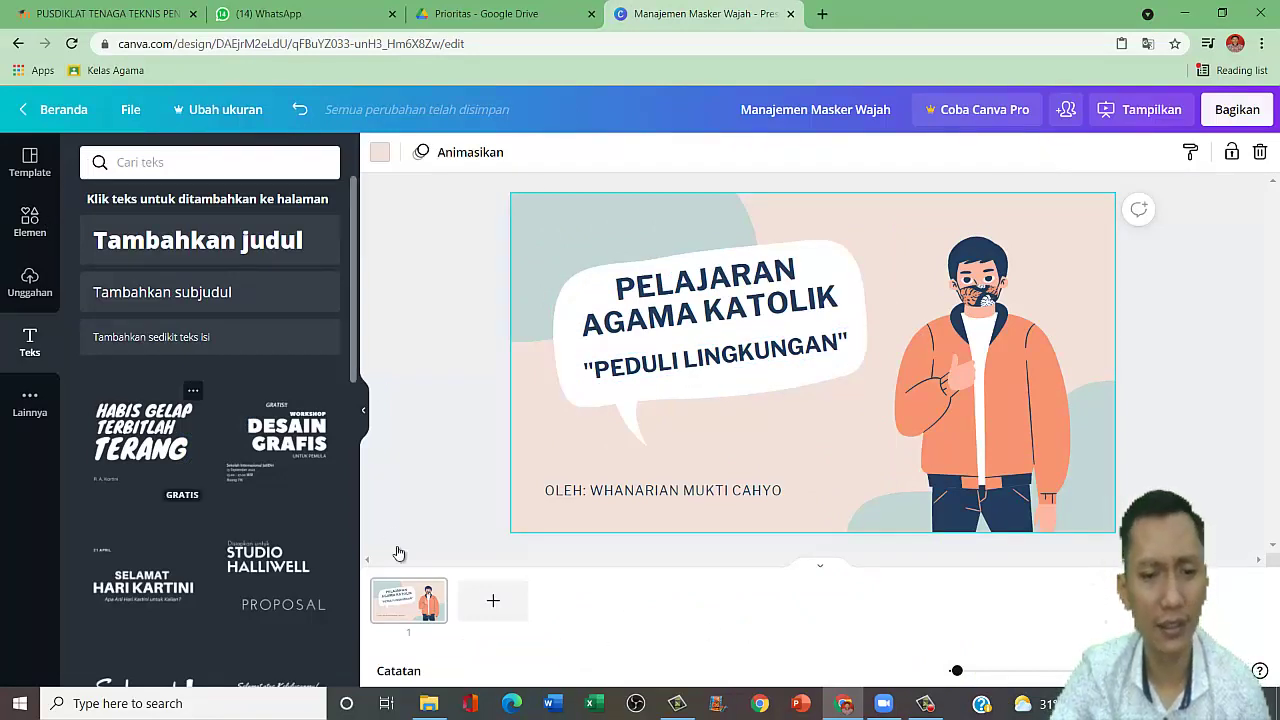
Add a second page and apply the template layout with the hand holding a green face mask.
{"action": "left_click", "coordinate": [492, 606]}
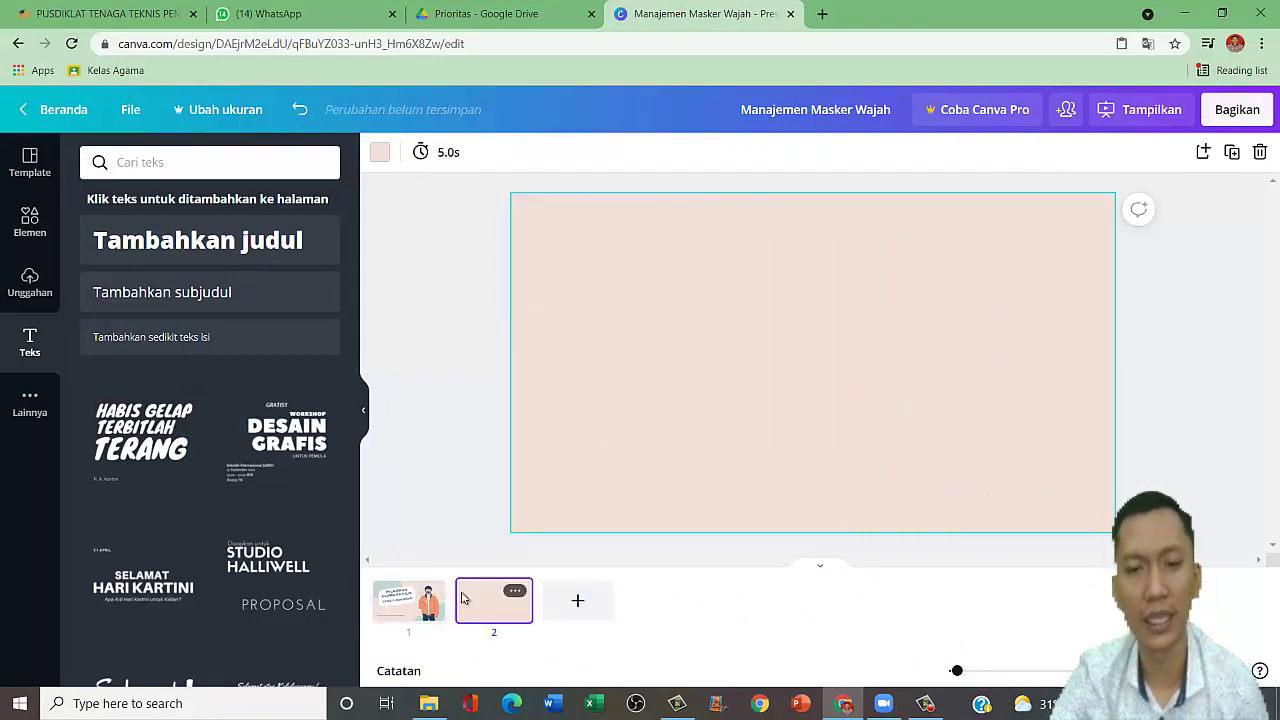
{"action": "left_click", "coordinate": [30, 278]}
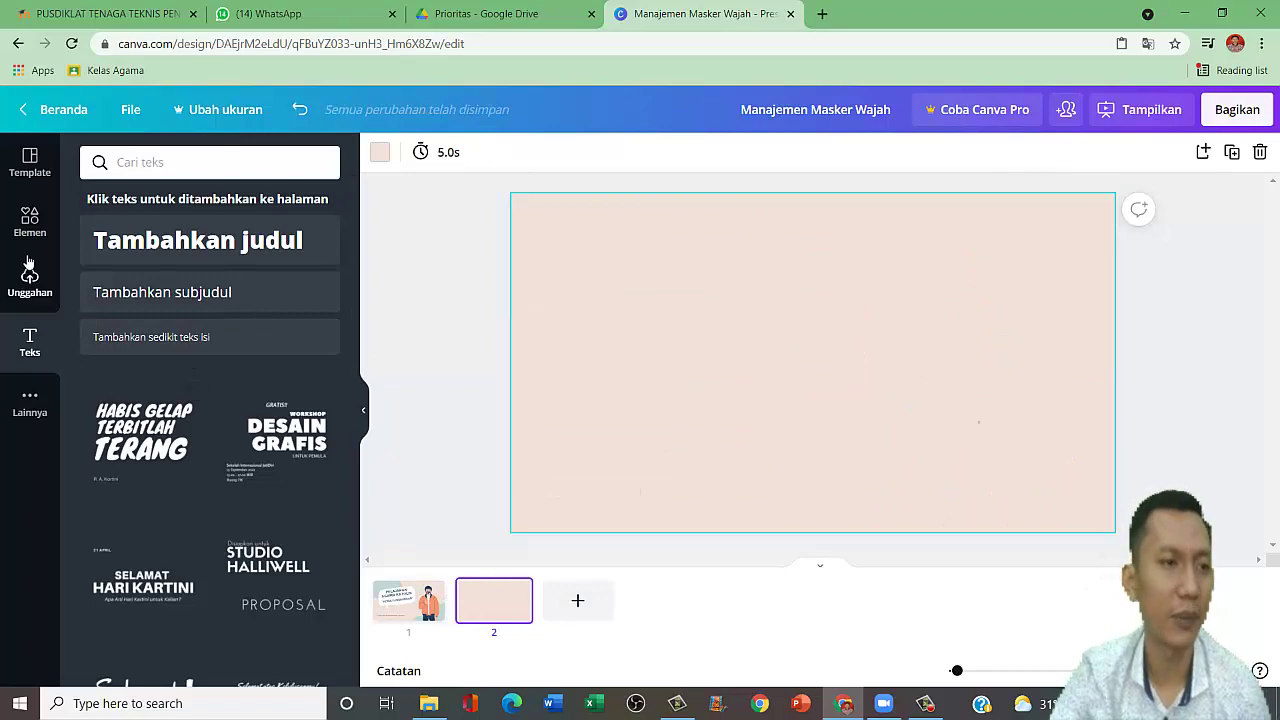
{"action": "left_click", "coordinate": [30, 165]}
{"action": "scroll", "coordinate": [170, 440], "scroll_direction": "down", "scroll_amount": 1}
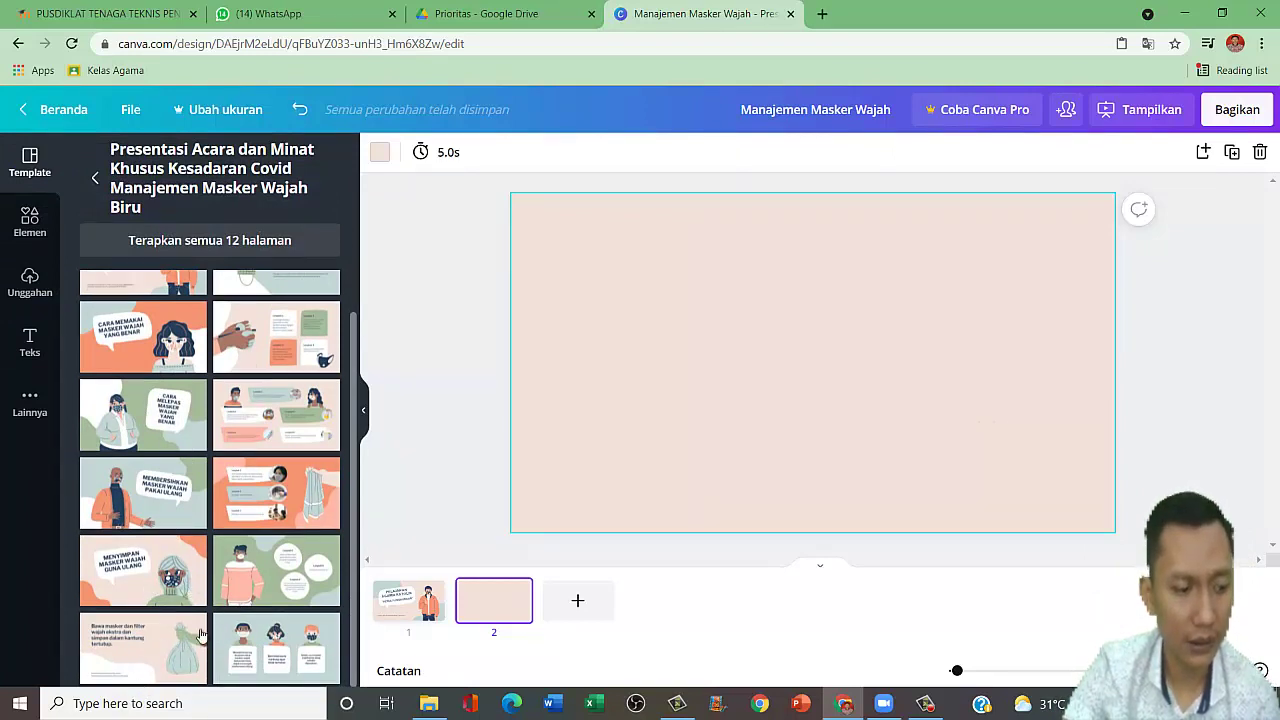
{"action": "scroll", "coordinate": [181, 635], "scroll_direction": "up", "scroll_amount": 1}
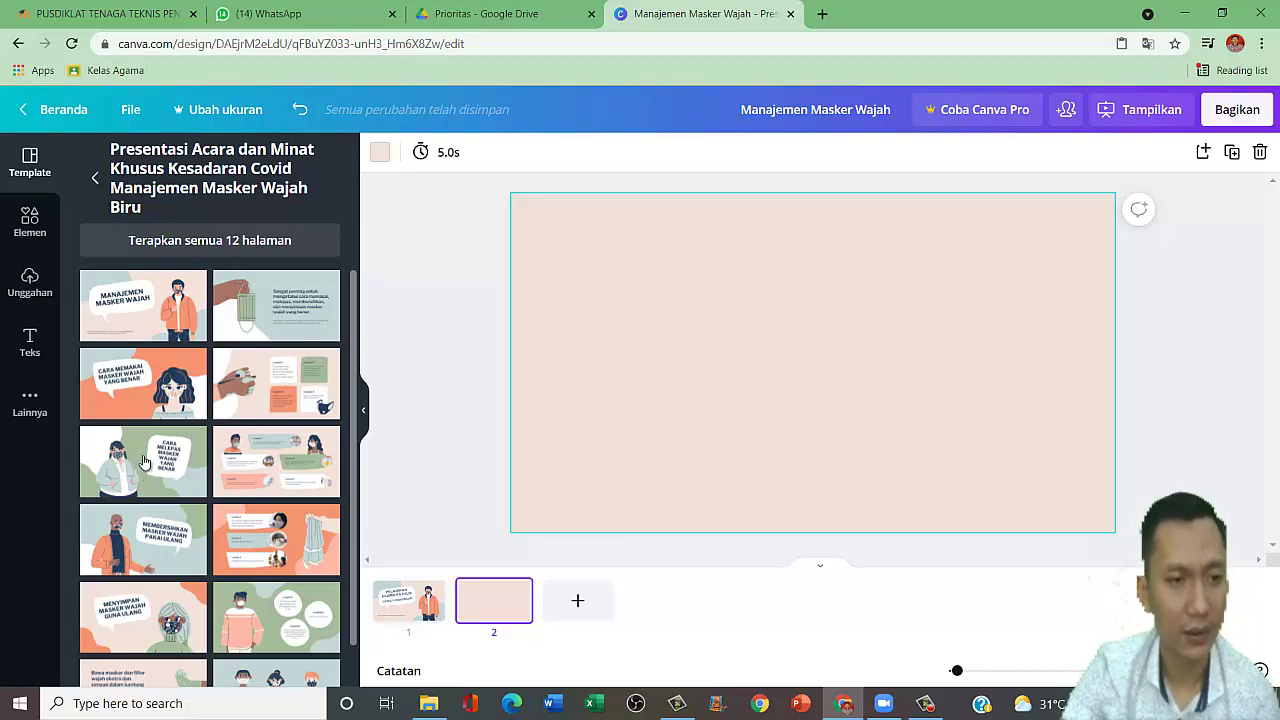
{"action": "left_click", "coordinate": [268, 310]}
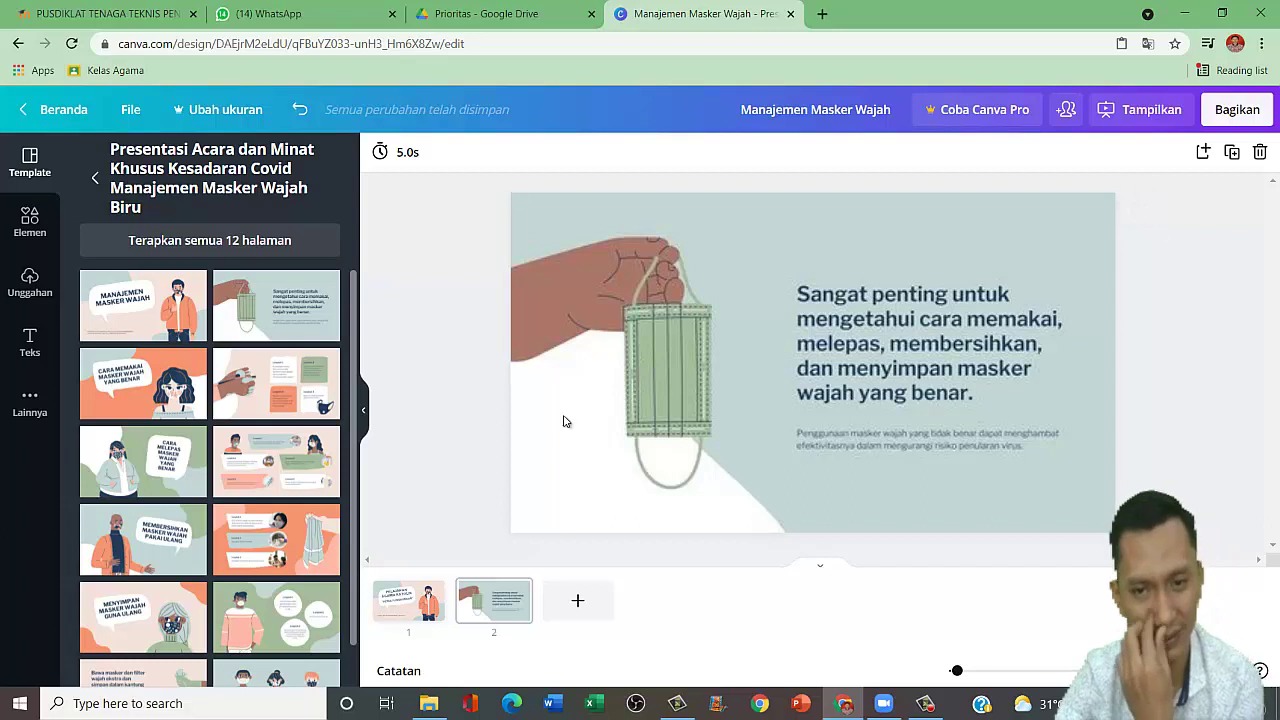
{"action": "left_click", "coordinate": [830, 423]}
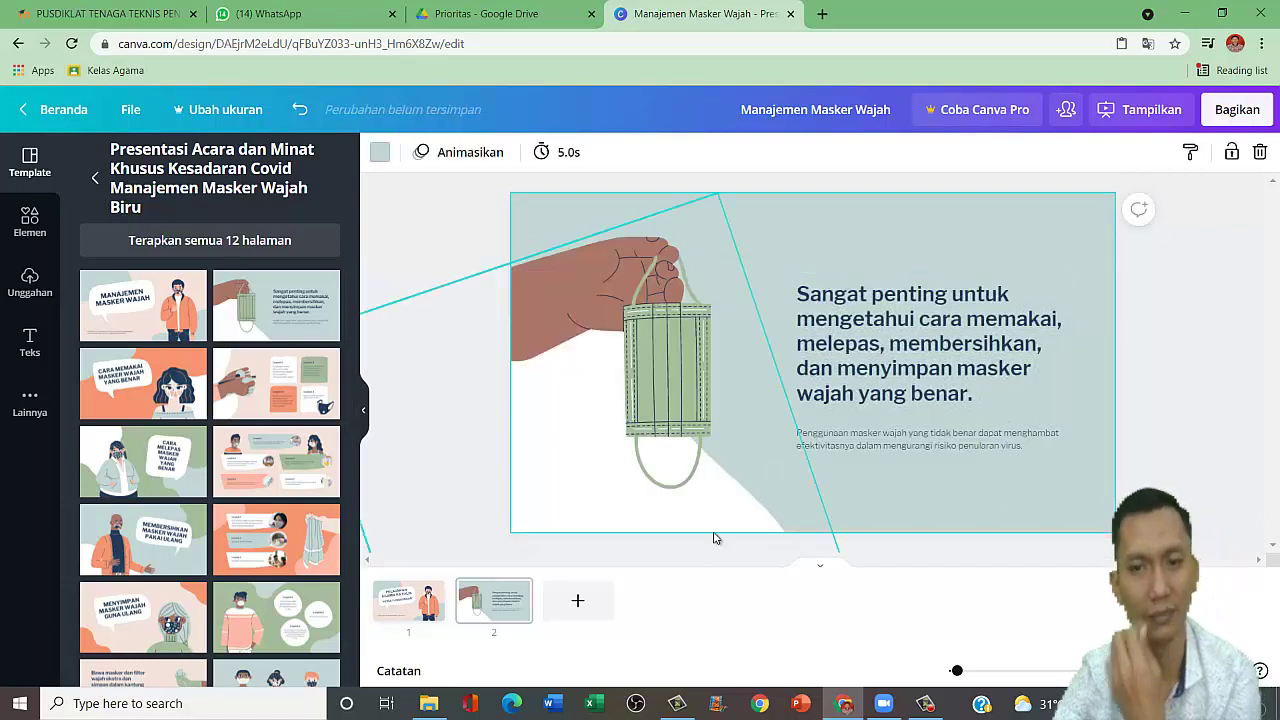
{"action": "left_click", "coordinate": [684, 371]}
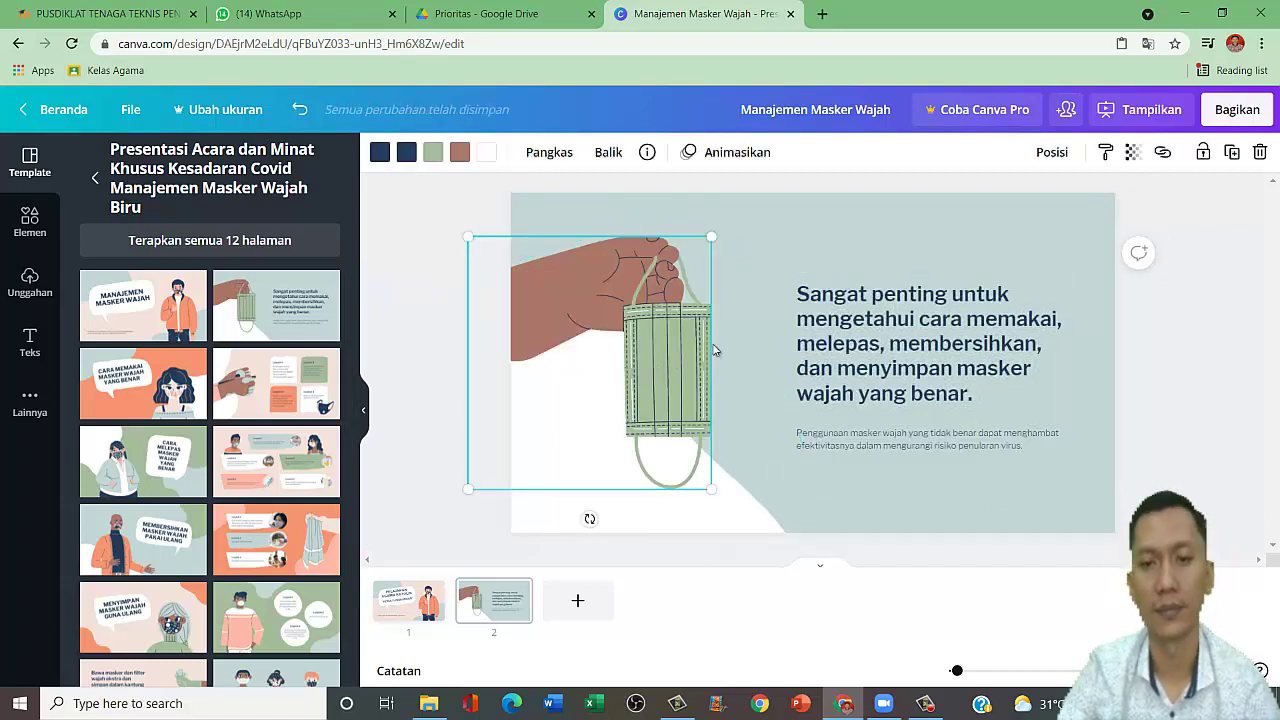
{"action": "left_click", "coordinate": [880, 302]}
{"action": "left_click", "coordinate": [820, 318]}
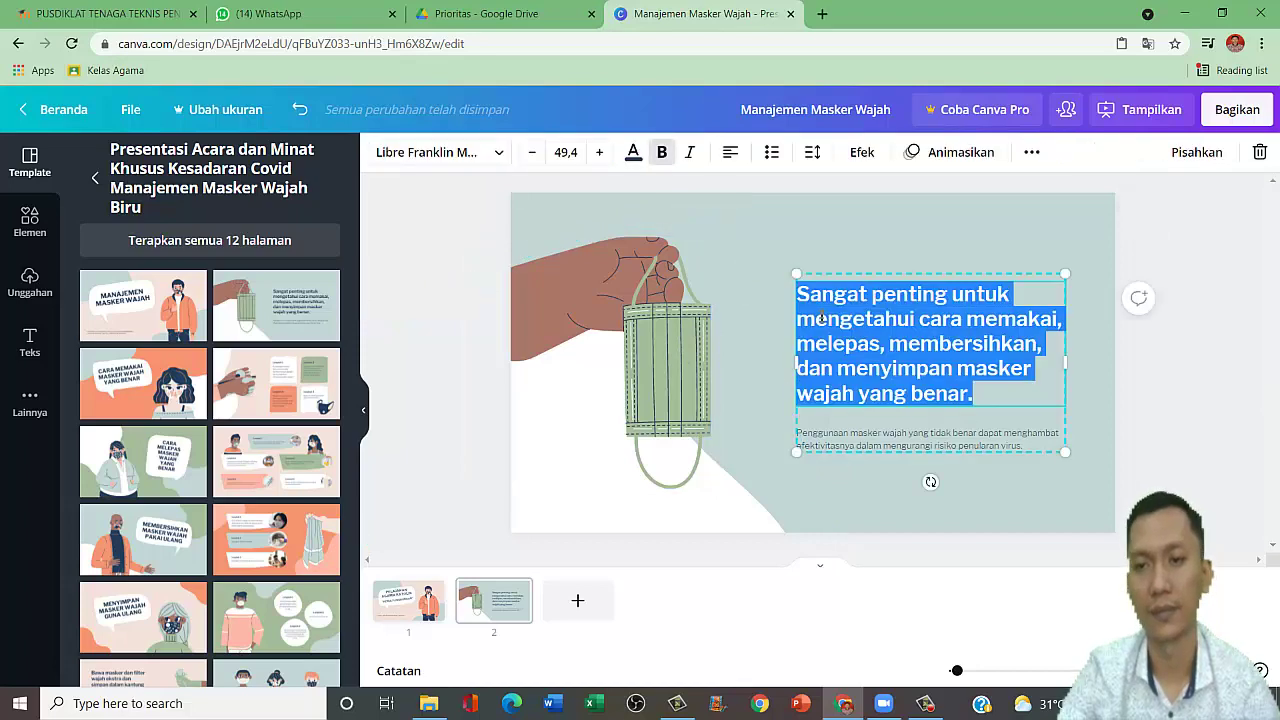
{"action": "left_click", "coordinate": [972, 322]}
{"action": "left_click", "coordinate": [1050, 251]}
{"action": "double_click", "coordinate": [932, 326]}
{"action": "left_click", "coordinate": [931, 325]}
{"action": "left_click", "coordinate": [761, 349]}
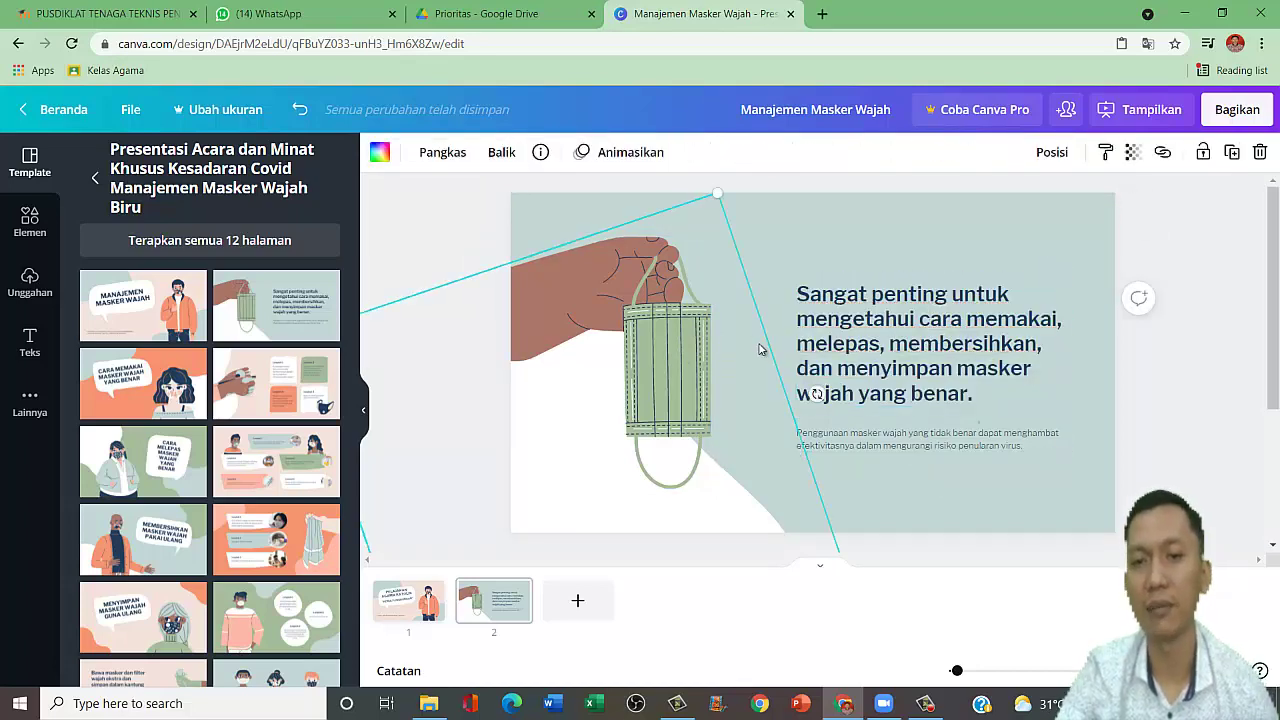
Replace the heading's text after "Sangat penting" on page 2 with "menjaga kebersihan yang ada di lingkungan kita".
{"action": "left_click", "coordinate": [827, 235]}
{"action": "double_click", "coordinate": [893, 330]}
{"action": "left_click", "coordinate": [922, 305]}
{"action": "left_click_drag", "start_coordinate": [955, 296], "coordinate": [1010, 403]}
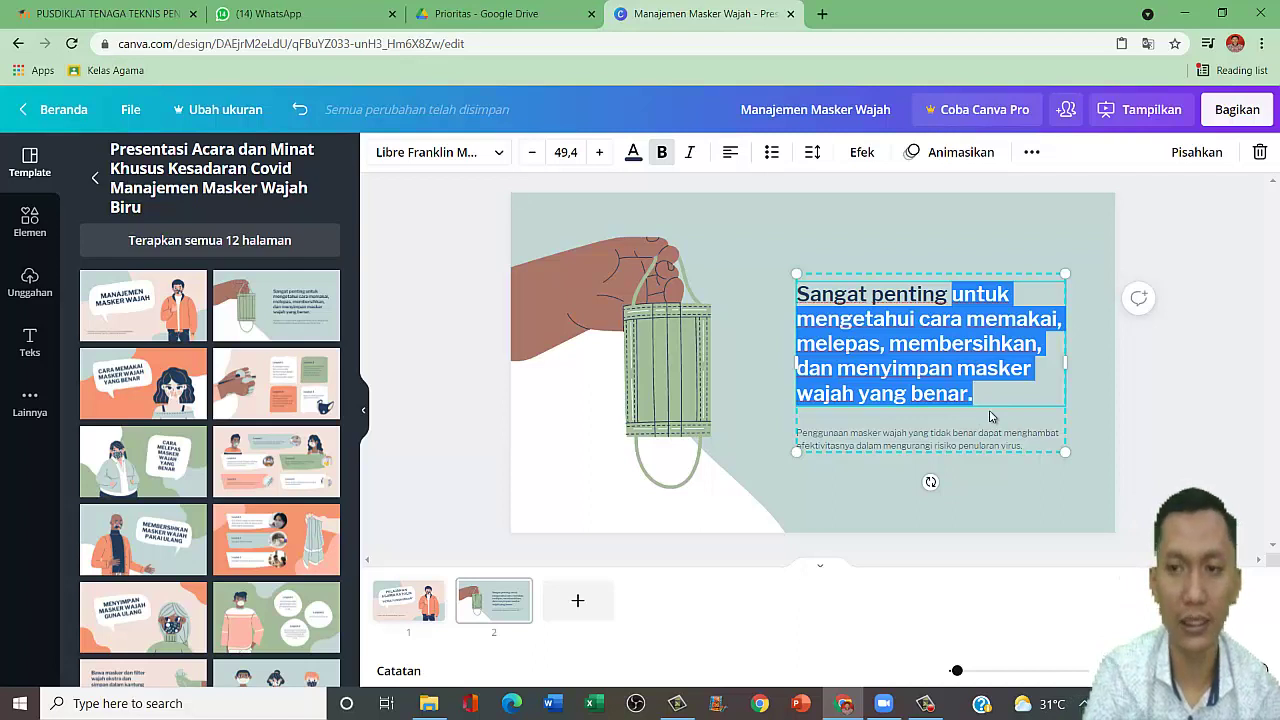
{"action": "type", "text": "MNEJ"}
{"action": "key", "text": "BackSpace"}
{"action": "key", "text": "BackSpace"}
{"action": "key", "text": "BackSpace"}
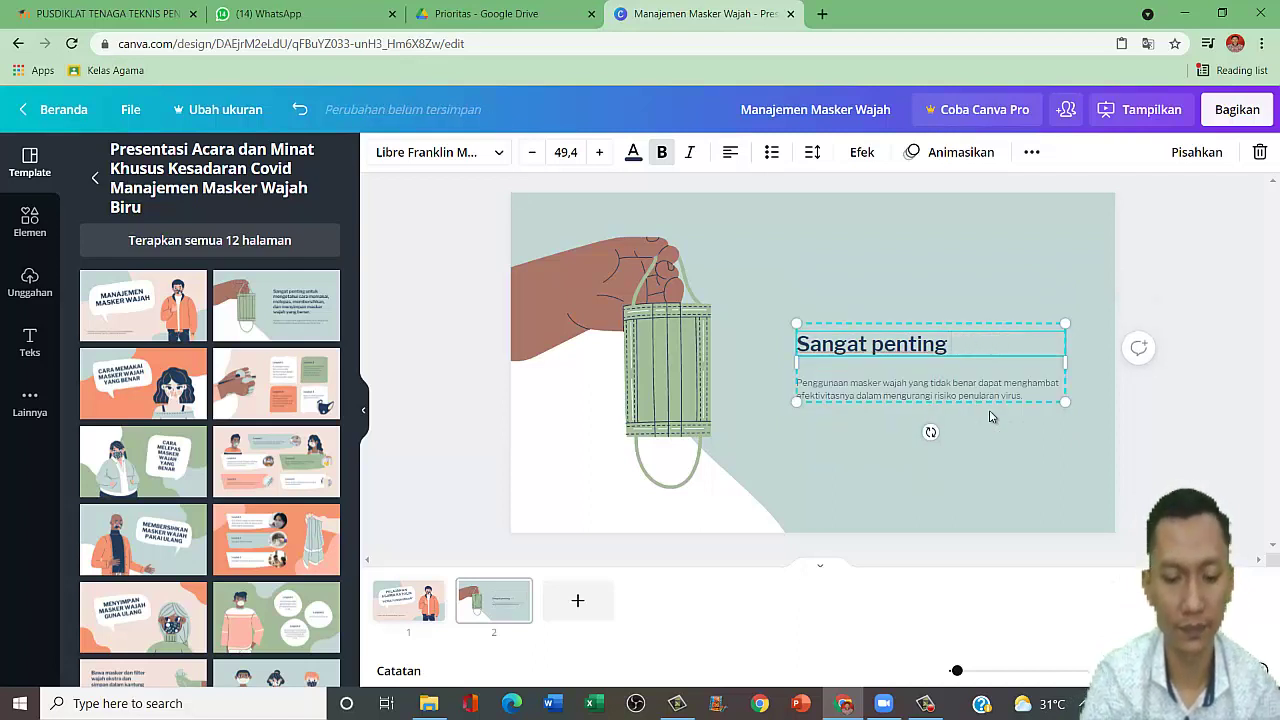
{"action": "type", "text": "menjaga kebersihan"}
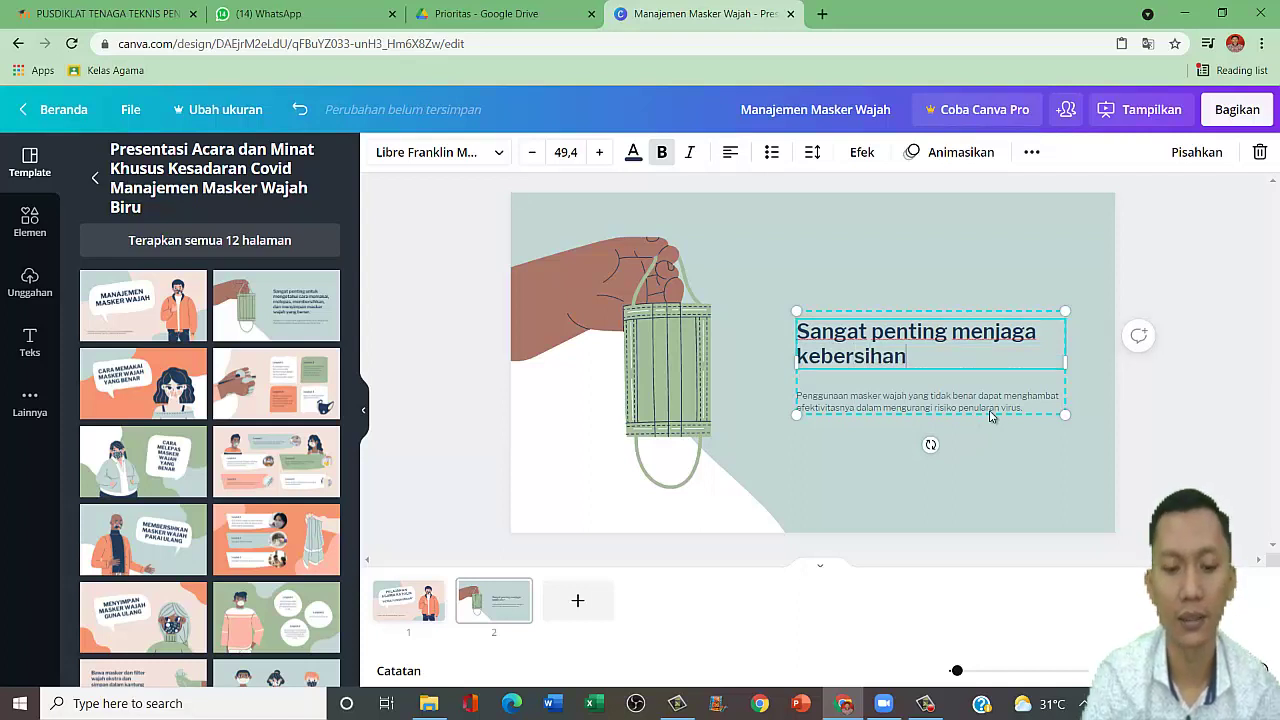
{"action": "type", "text": " yang ada"}
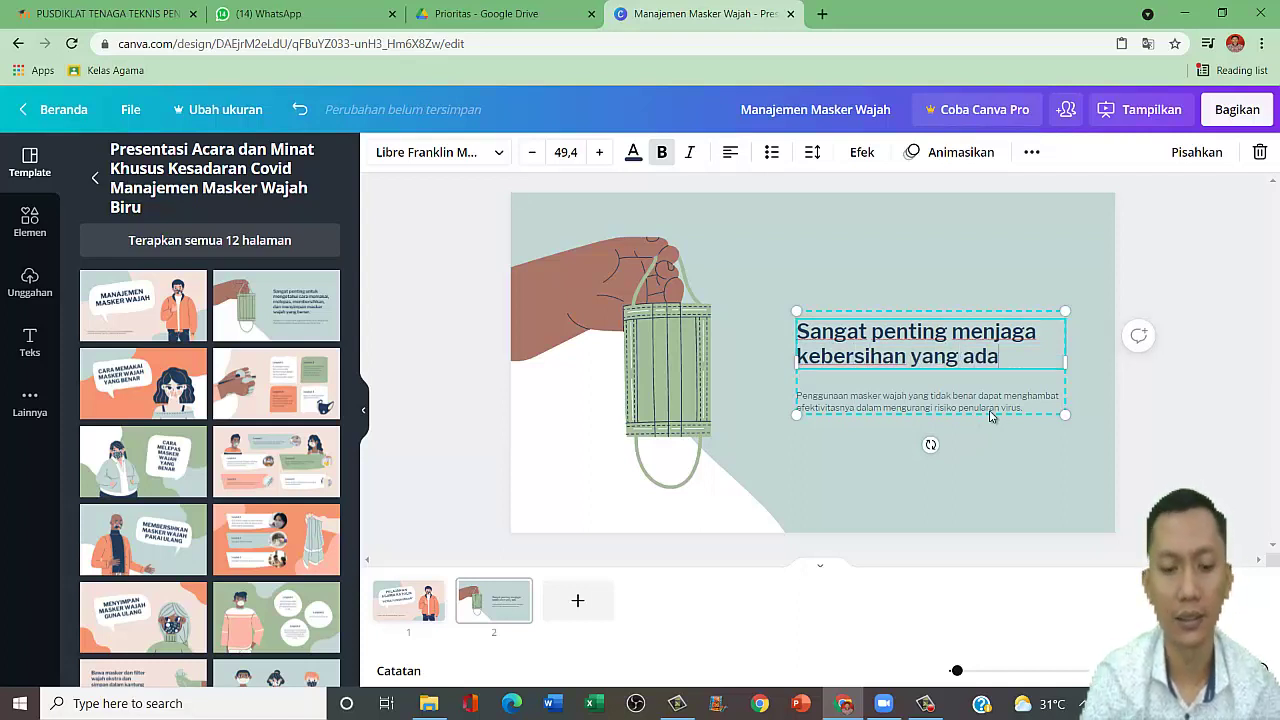
{"action": "type", "text": " di li"}
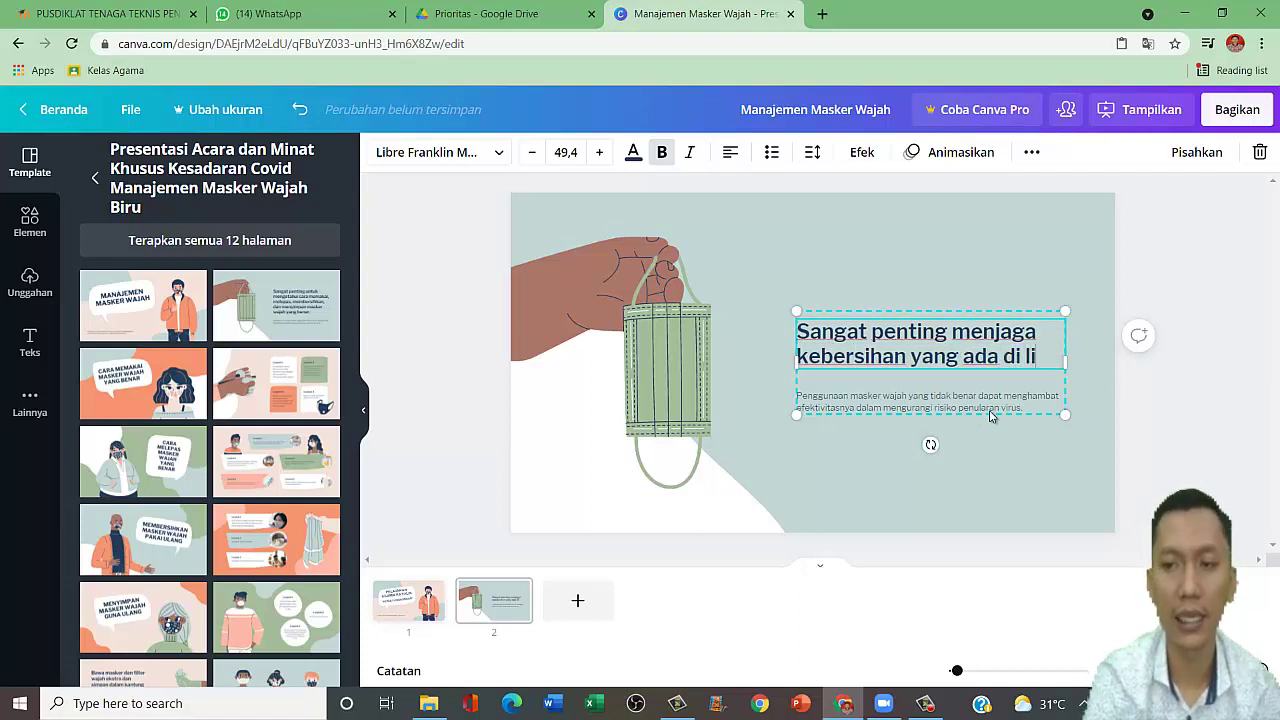
{"action": "type", "text": "ngkungan kita"}
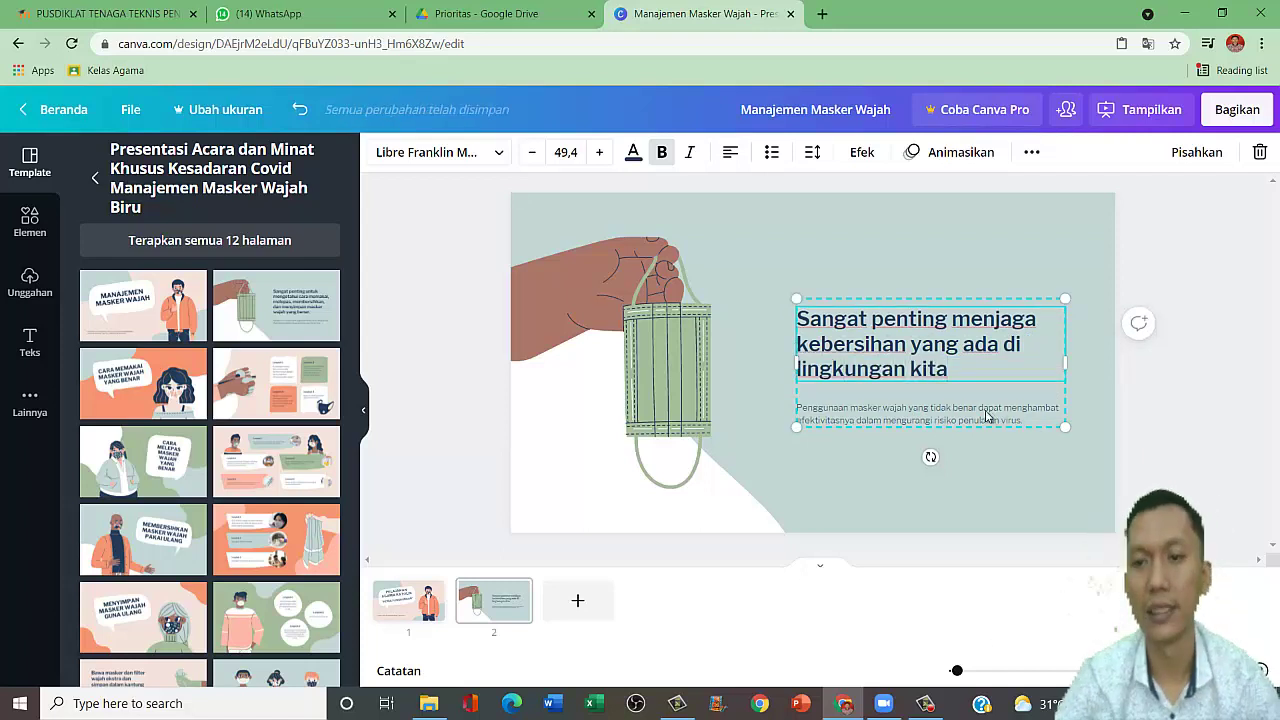
Delete the small paragraph under the page 2 heading and move the heading to the upper part of the slide.
{"action": "left_click", "coordinate": [843, 410]}
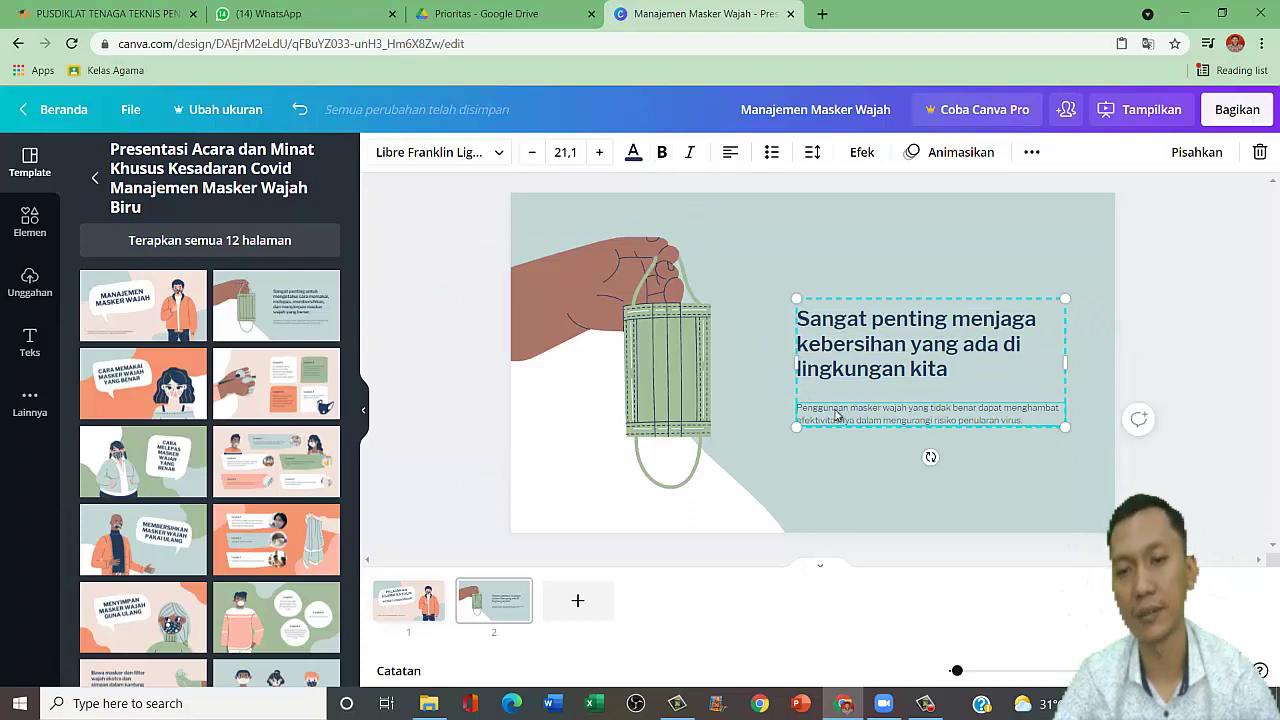
{"action": "left_click", "coordinate": [817, 410]}
{"action": "key", "text": "BackSpace"}
{"action": "left_click_drag", "start_coordinate": [949, 389], "coordinate": [903, 298]}
{"action": "left_click", "coordinate": [895, 412]}
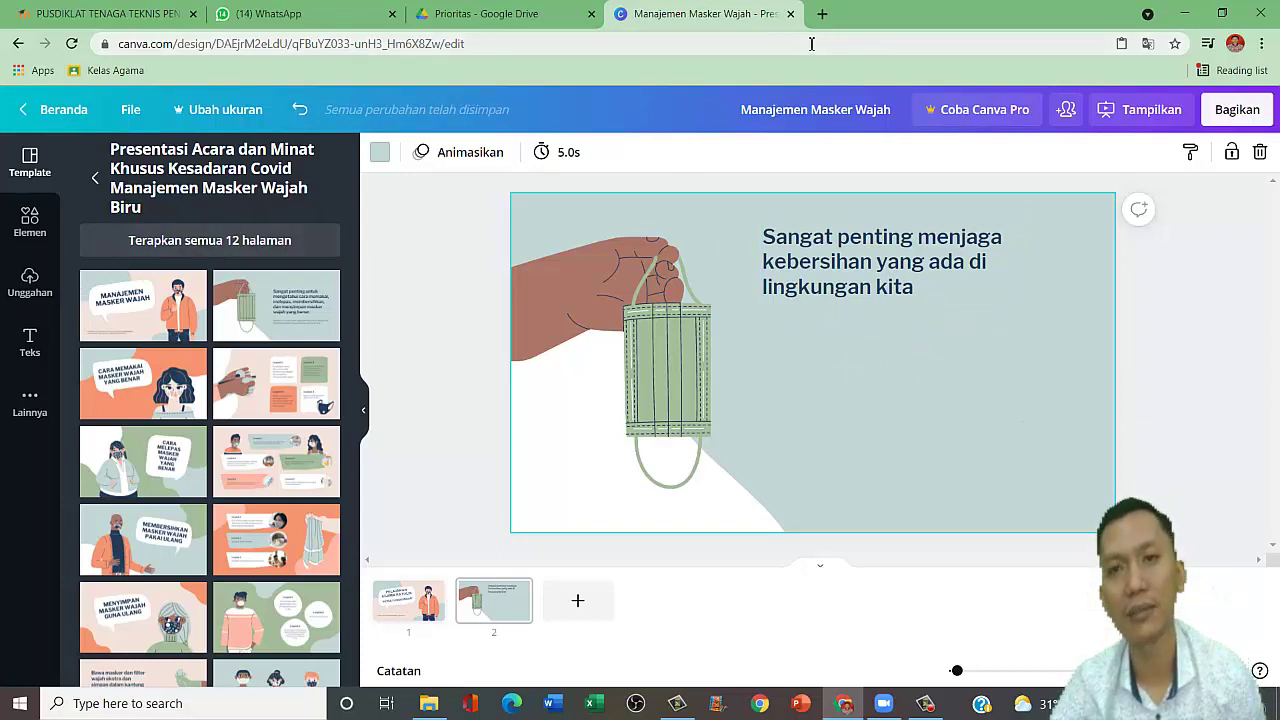
Open a new browser tab with the Google search box ready for a query.
{"action": "left_click", "coordinate": [822, 14]}
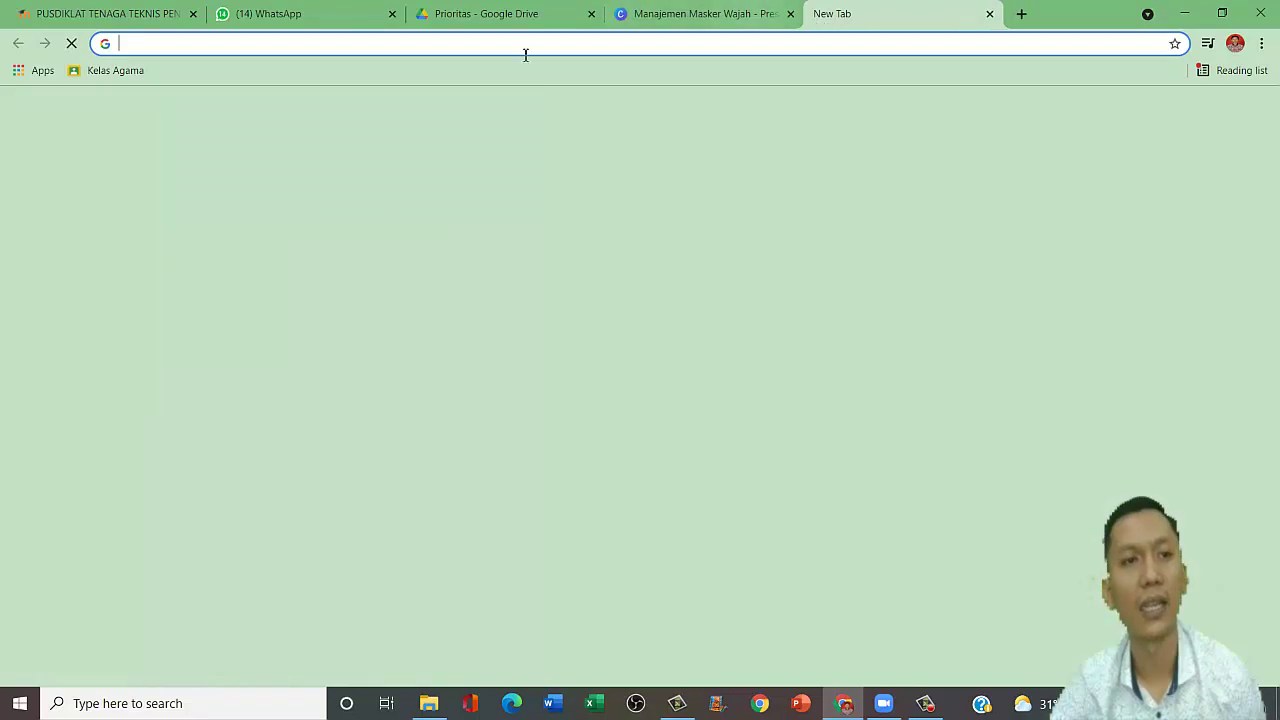
{"action": "left_click", "coordinate": [486, 349]}
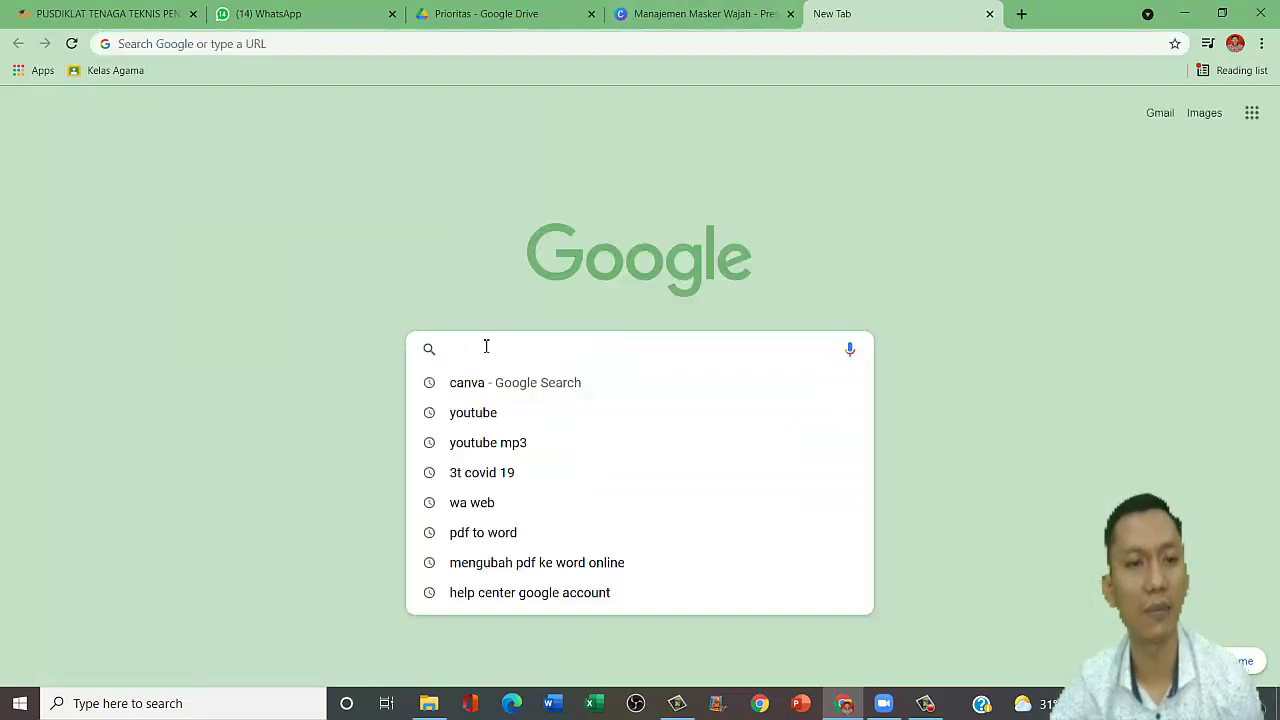
{"action": "type", "text": "c"}
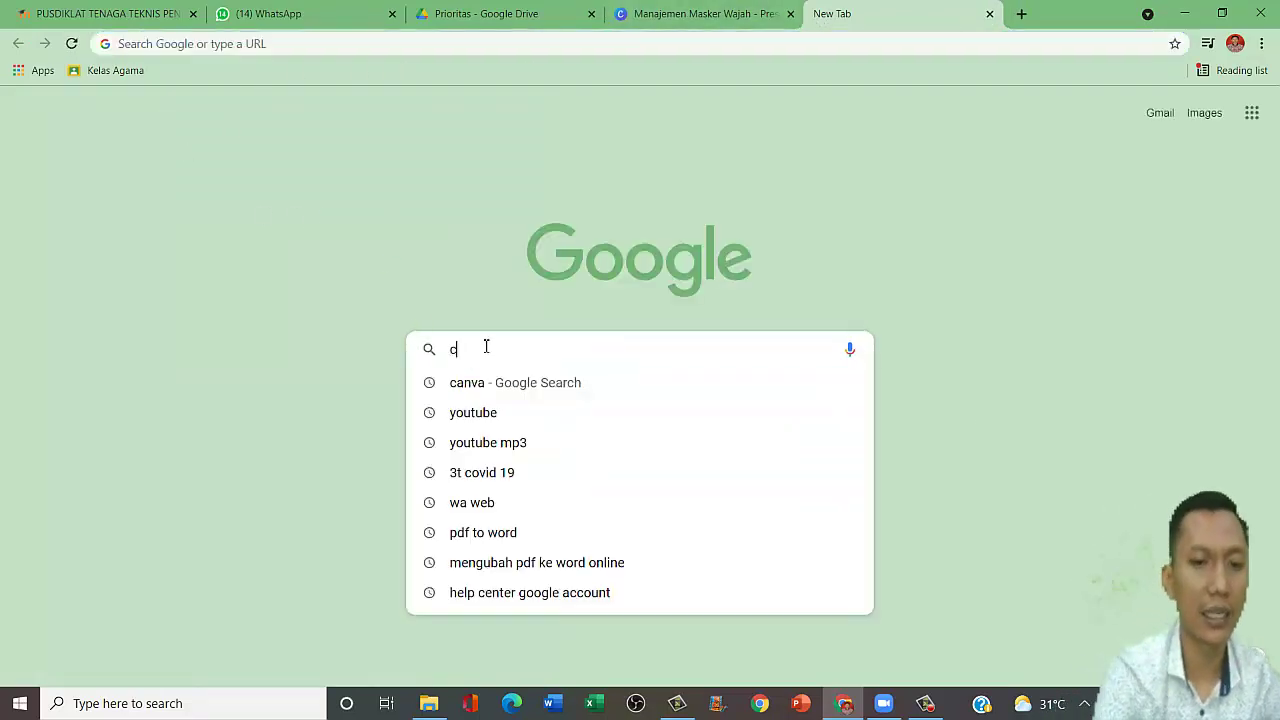
{"action": "type", "text": "ara"}
{"action": "key", "text": "BackSpace"}
{"action": "key", "text": "BackSpace"}
{"action": "type", "text": "e"}
{"action": "key", "text": "BackSpace"}
{"action": "key", "text": "BackSpace"}
{"action": "key", "text": "BackSpace"}
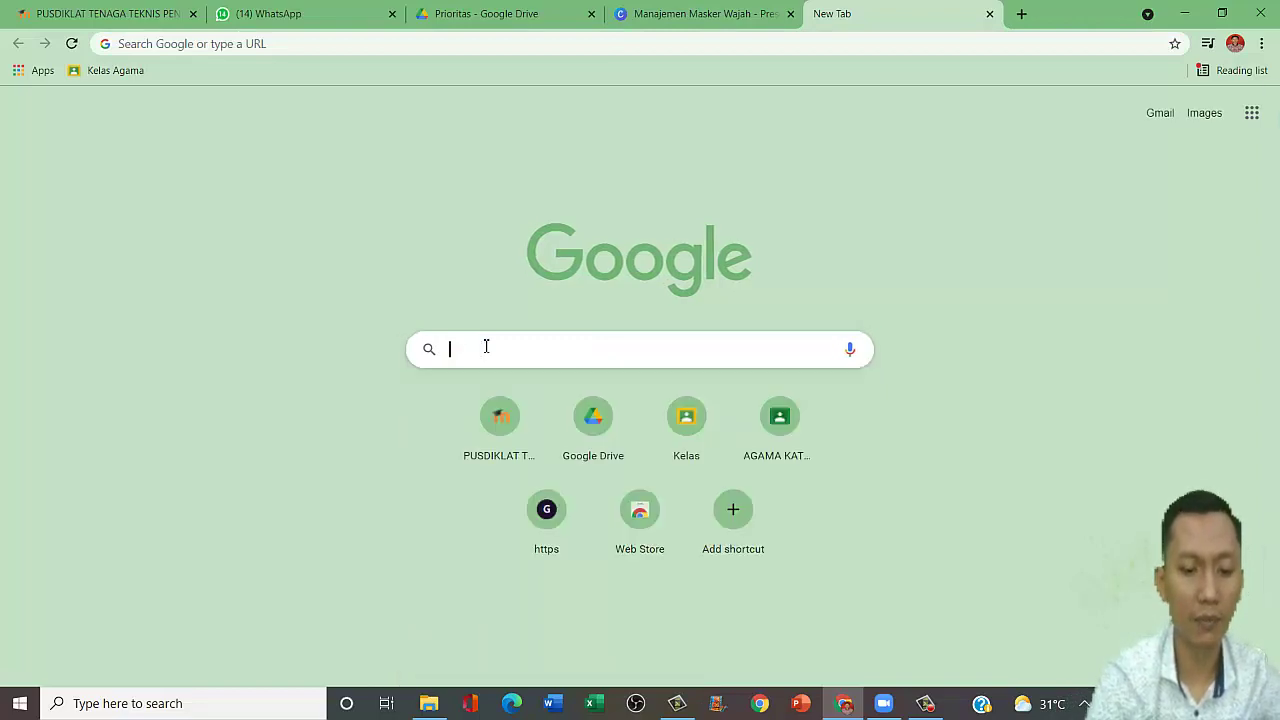
Search Google for "membuang sampah pada tempatnya" and show the image results.
{"action": "type", "text": "membuang sampah pada"}
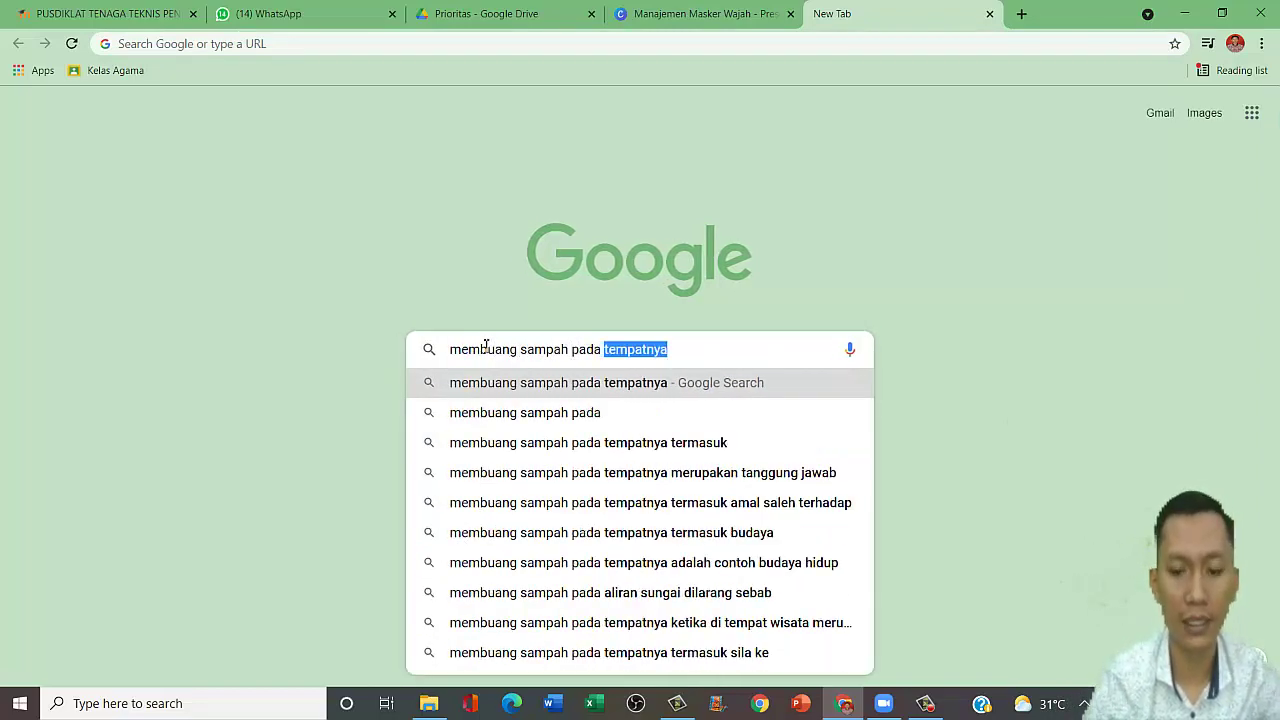
{"action": "key", "text": "BackSpace"}
{"action": "key", "text": "BackSpace"}
{"action": "left_click", "coordinate": [551, 383]}
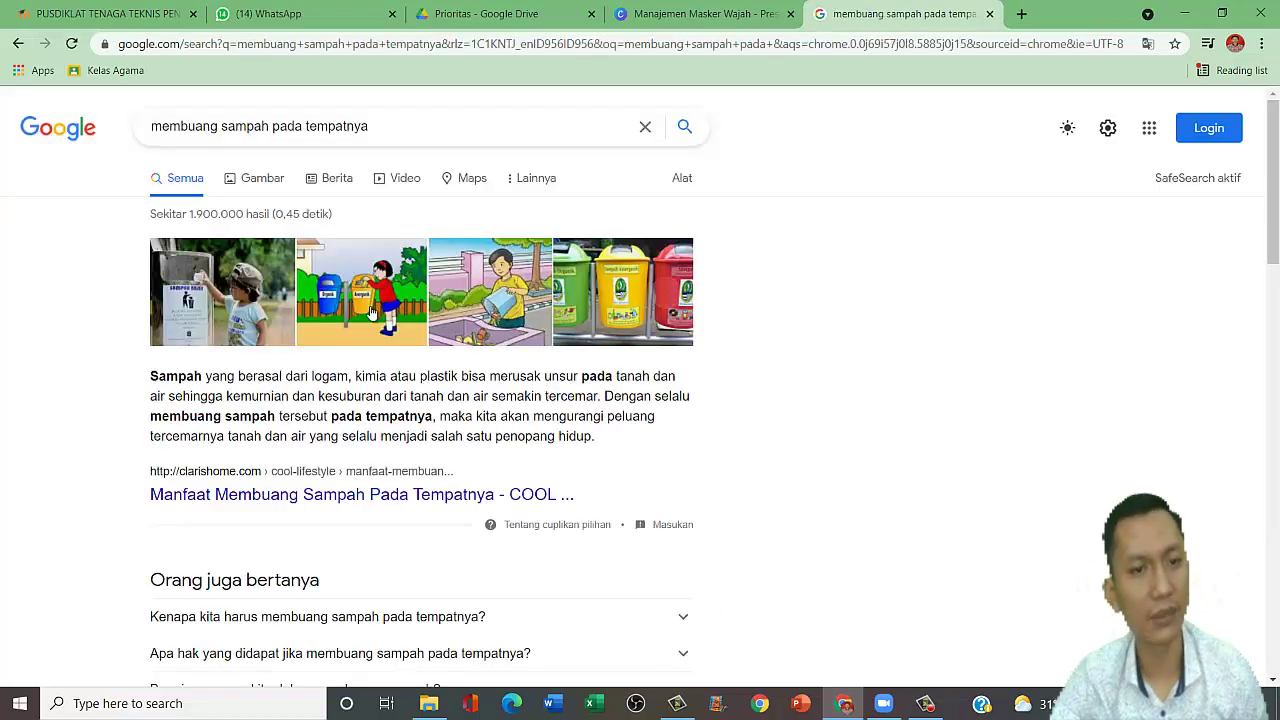
{"action": "left_click", "coordinate": [280, 180]}
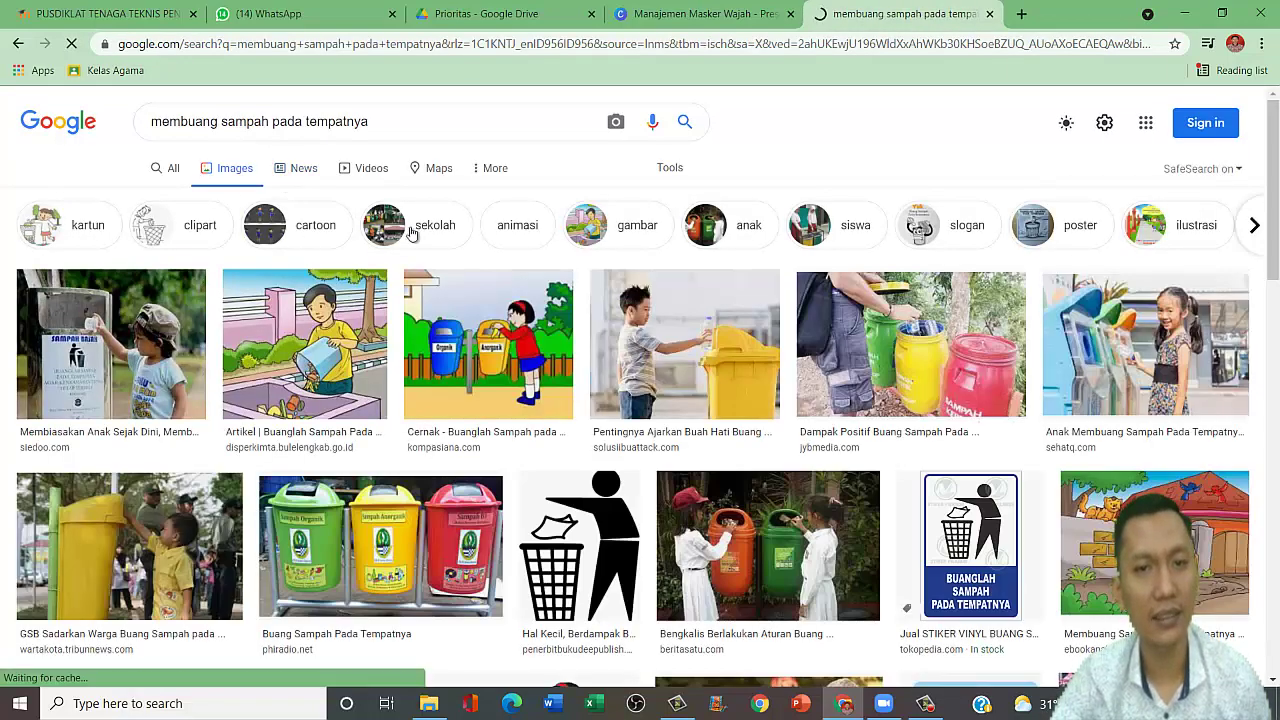
Filter the image results to show only large pictures.
{"action": "left_click", "coordinate": [684, 172]}
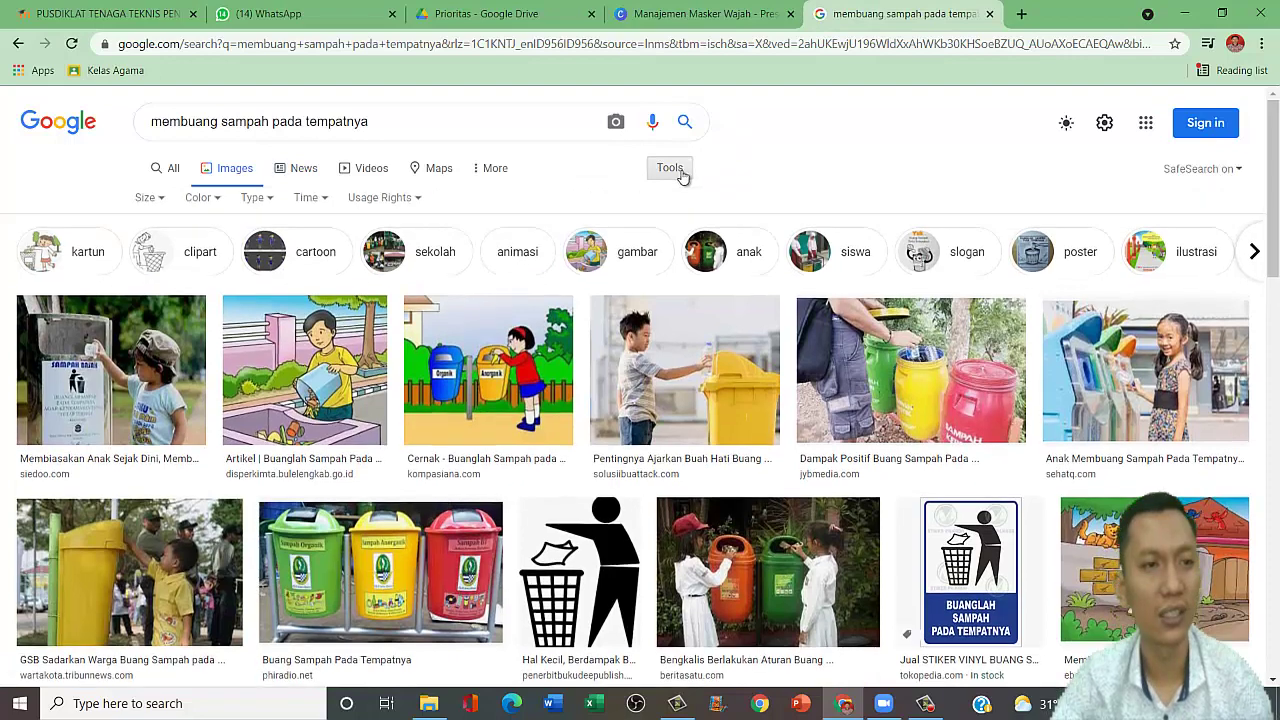
{"action": "left_click", "coordinate": [147, 199]}
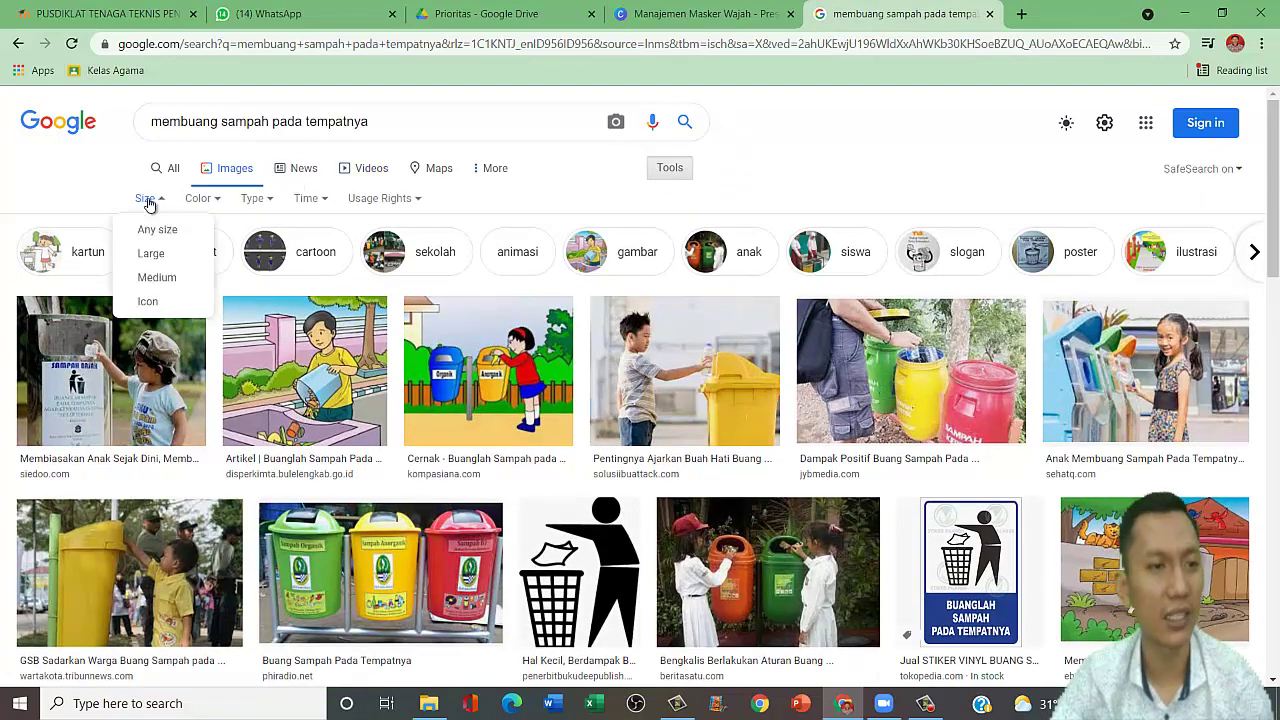
{"action": "left_click", "coordinate": [153, 255]}
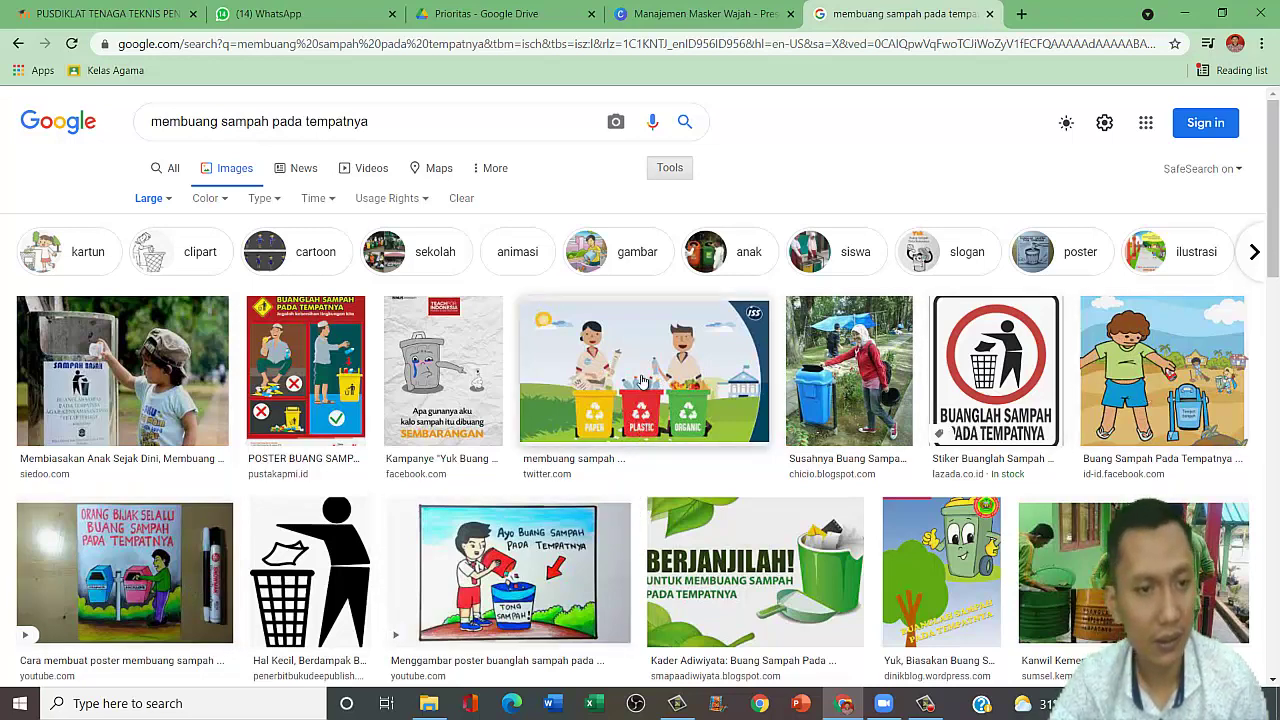
Try to save the red "Buanglah Sampah pada Tempatnya" poster in Downloads as "membuang sampah pada tempatnya", and discard the download.
{"action": "left_click", "coordinate": [331, 398]}
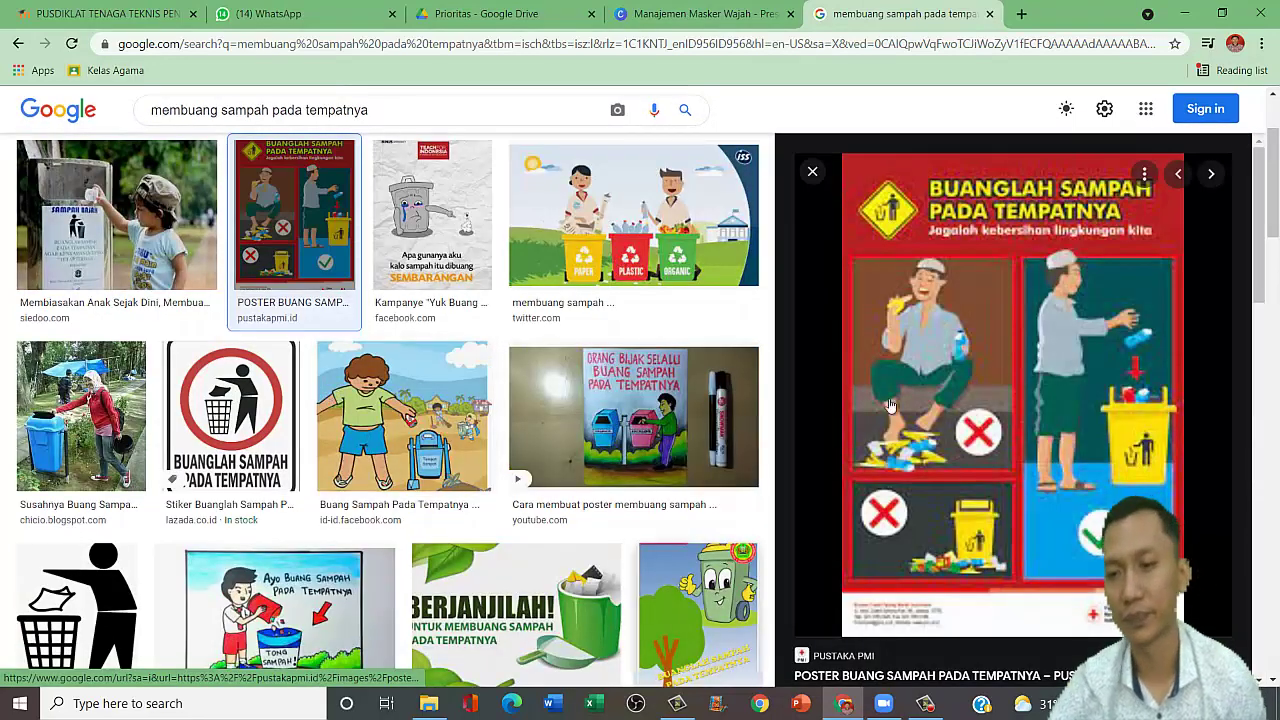
{"action": "right_click", "coordinate": [948, 289]}
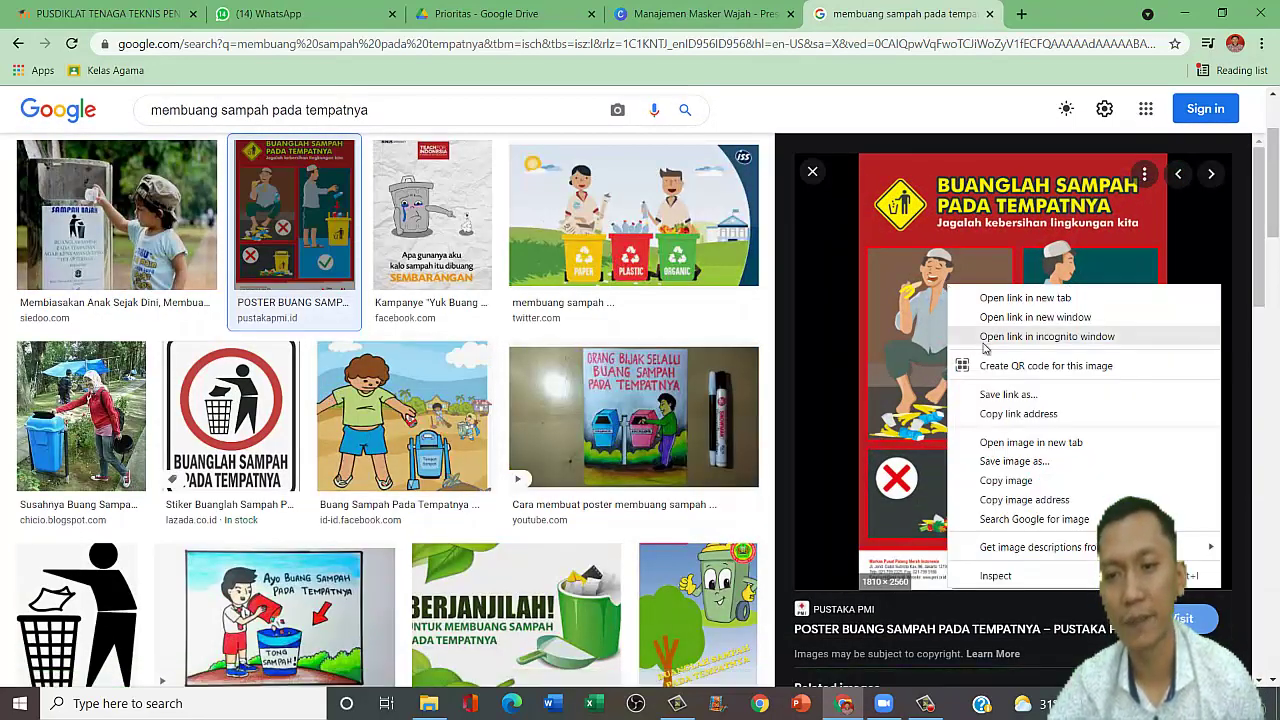
{"action": "left_click", "coordinate": [1018, 463]}
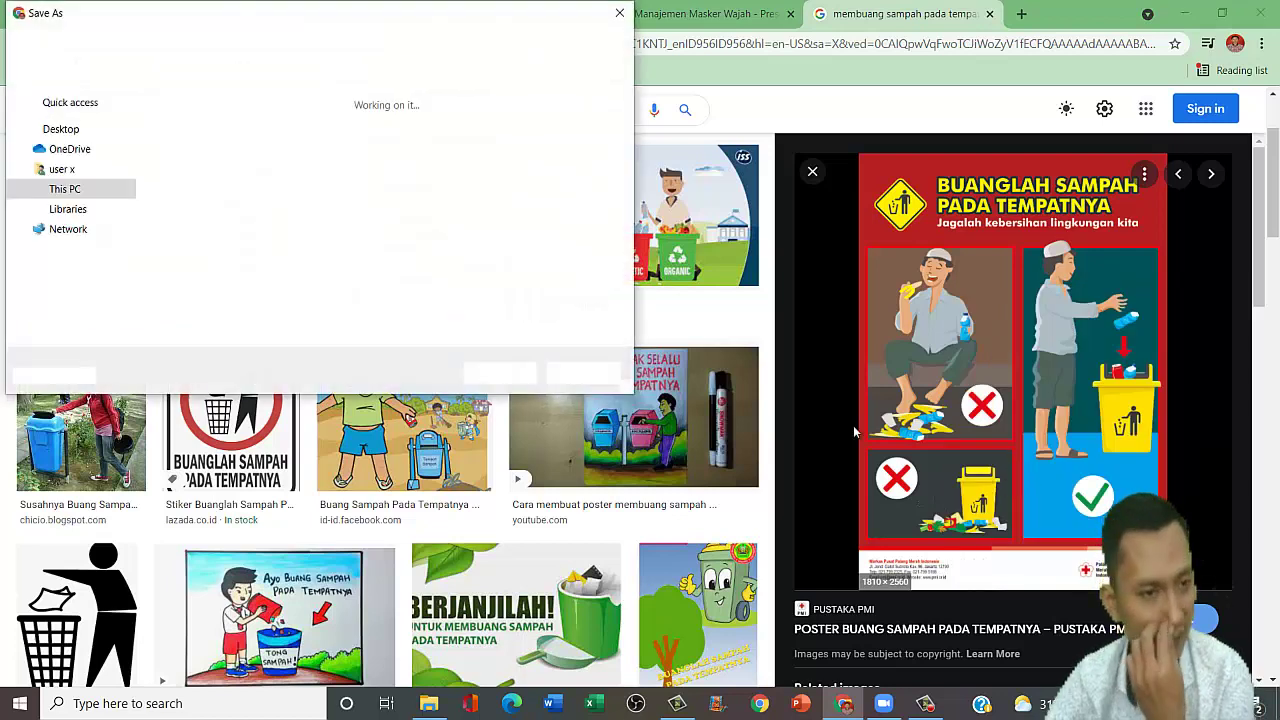
{"action": "type", "text": "m"}
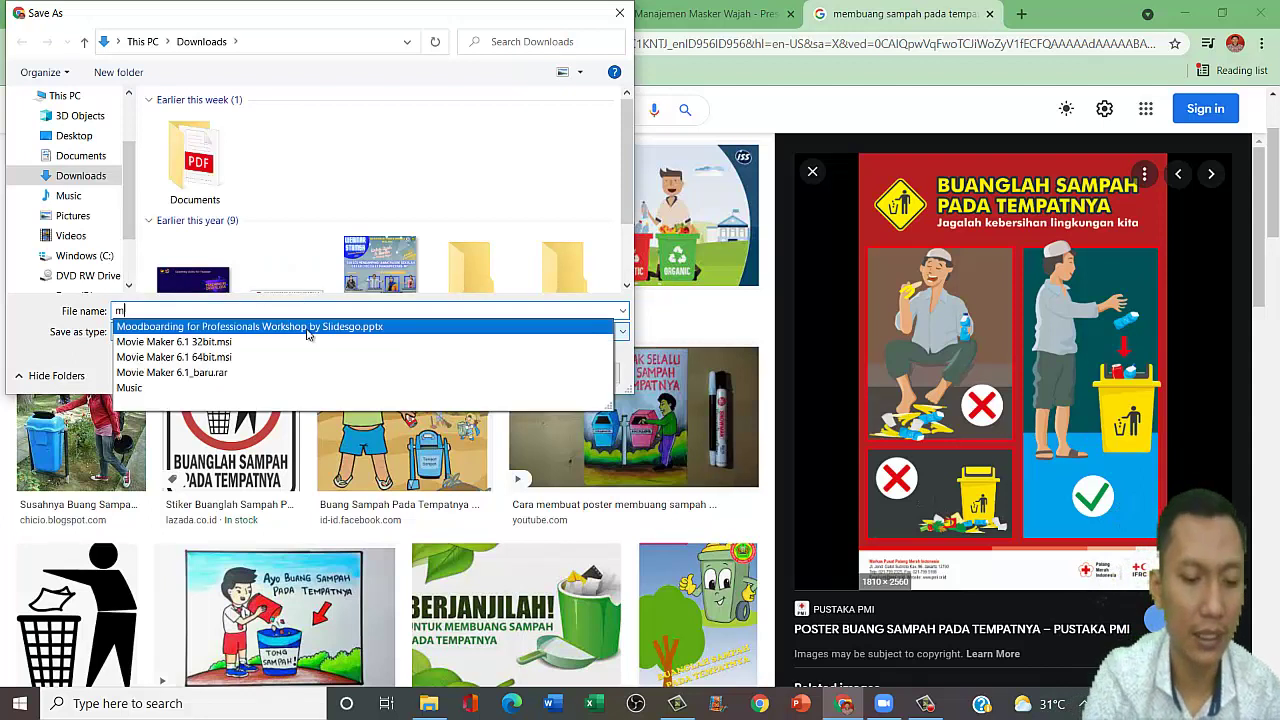
{"action": "type", "text": "embuang sampah pada tempatnya"}
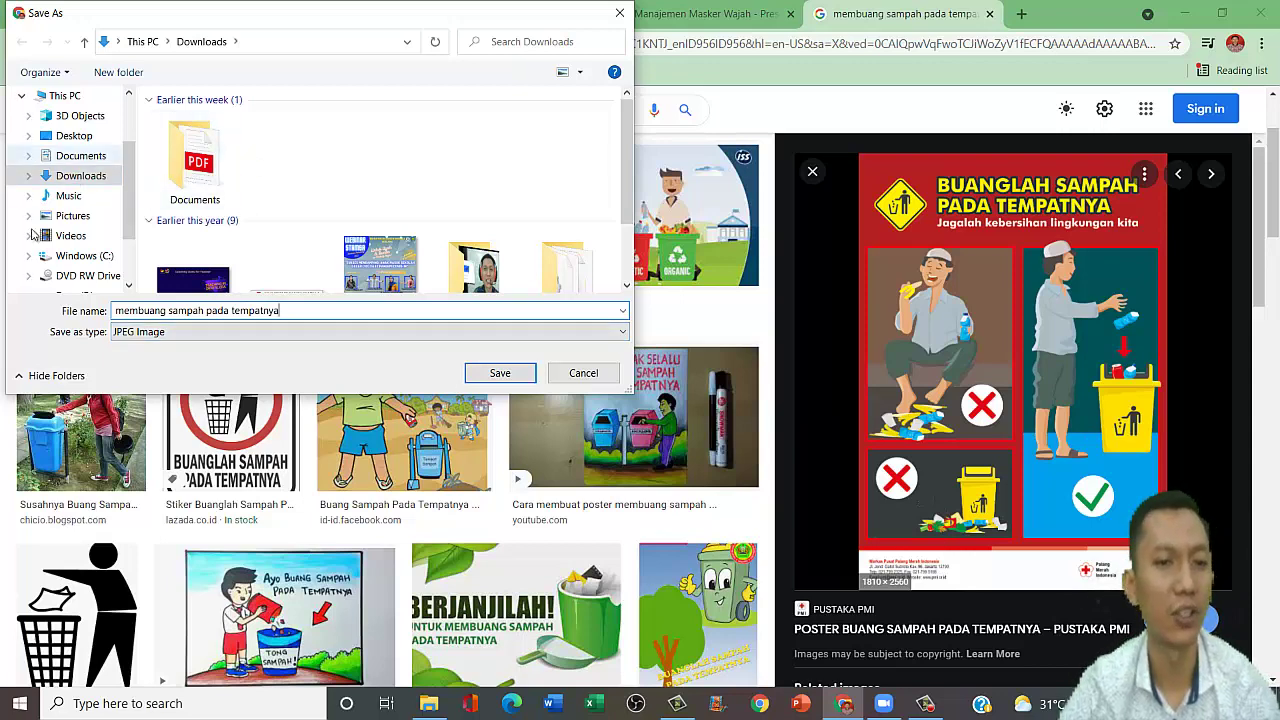
{"action": "left_click", "coordinate": [497, 374]}
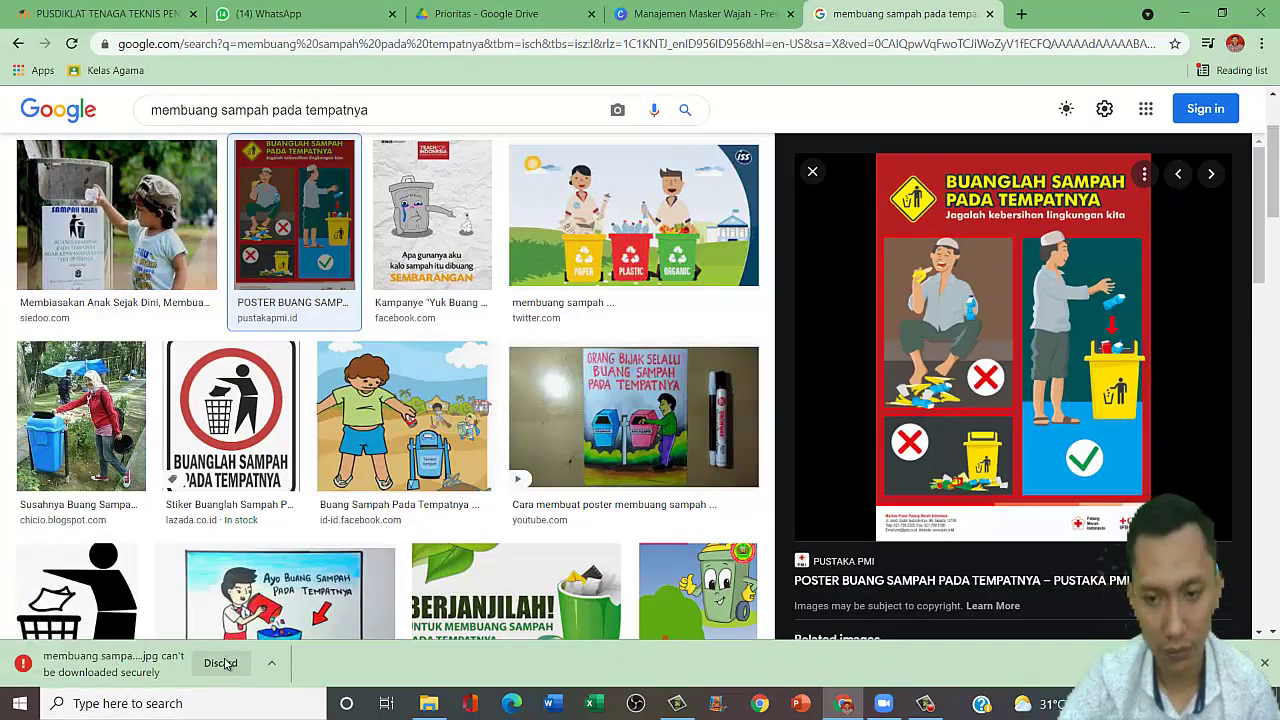
{"action": "left_click", "coordinate": [221, 663]}
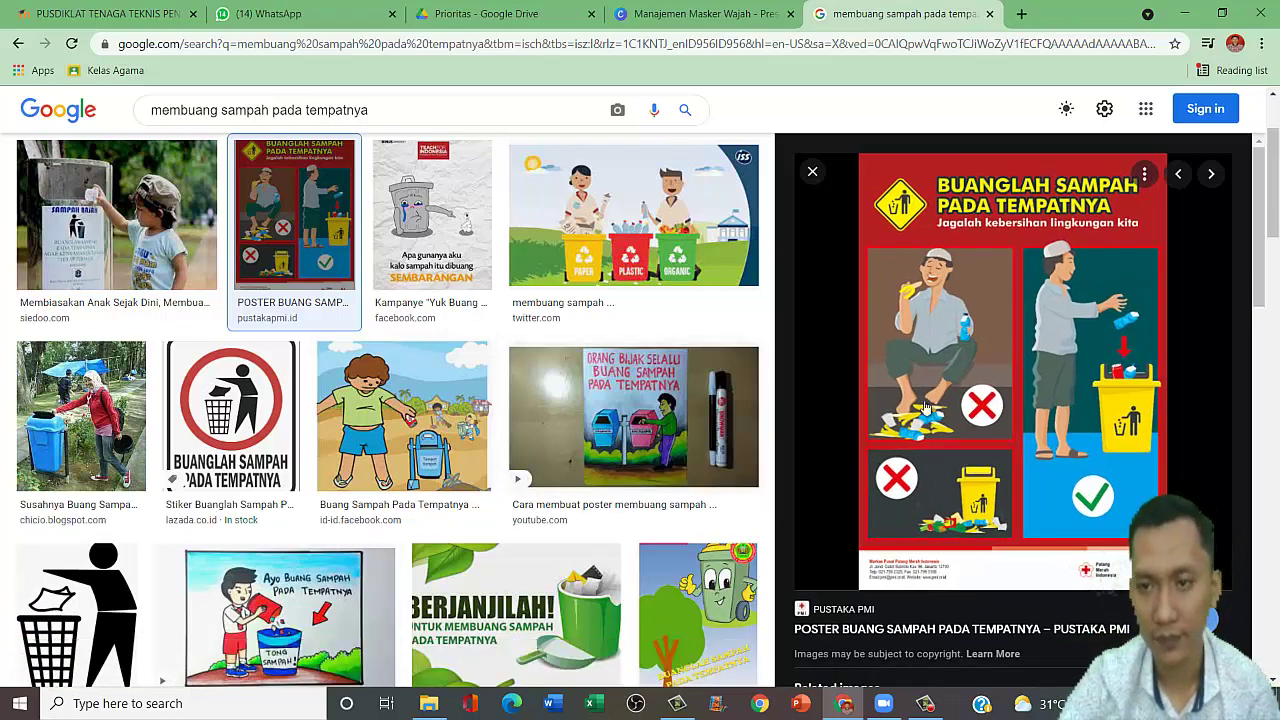
Try to save the red poster image to the Desktop under its suggested file name, and close its preview.
{"action": "right_click", "coordinate": [979, 347]}
{"action": "left_click", "coordinate": [1048, 518]}
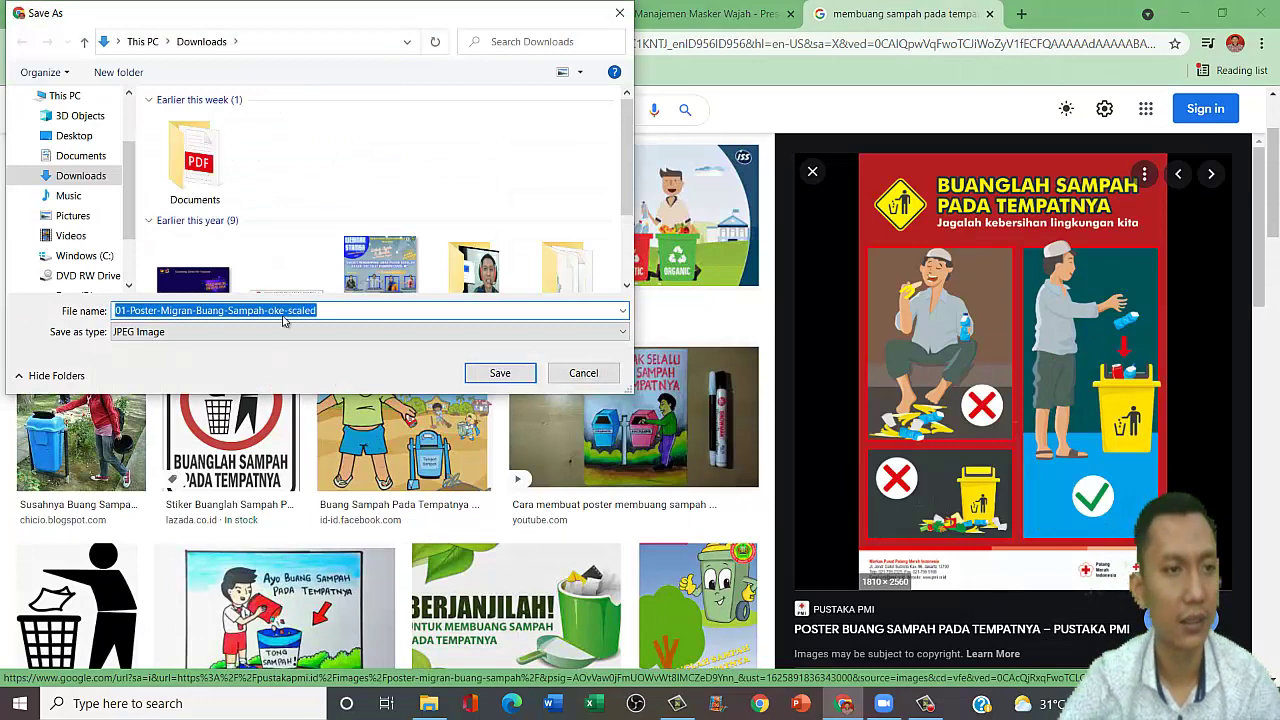
{"action": "left_click", "coordinate": [74, 135]}
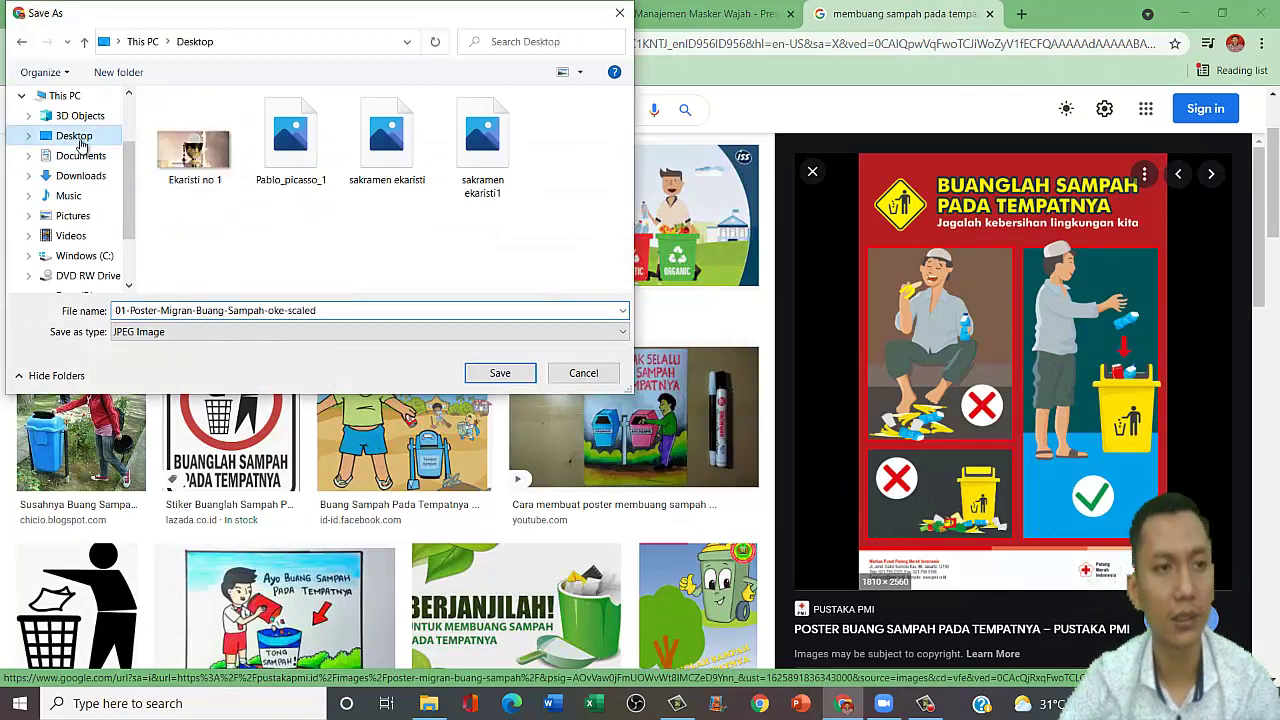
{"action": "double_click", "coordinate": [351, 311]}
{"action": "left_click", "coordinate": [500, 372]}
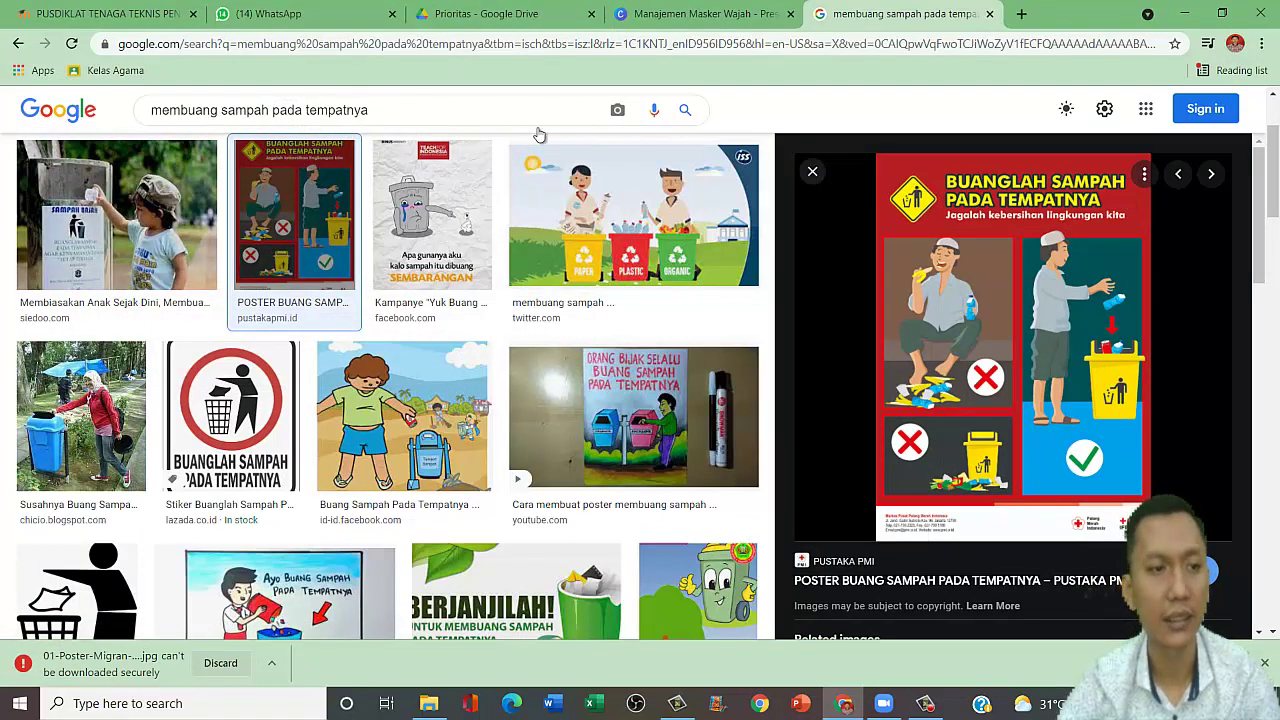
{"action": "key", "text": "Escape"}
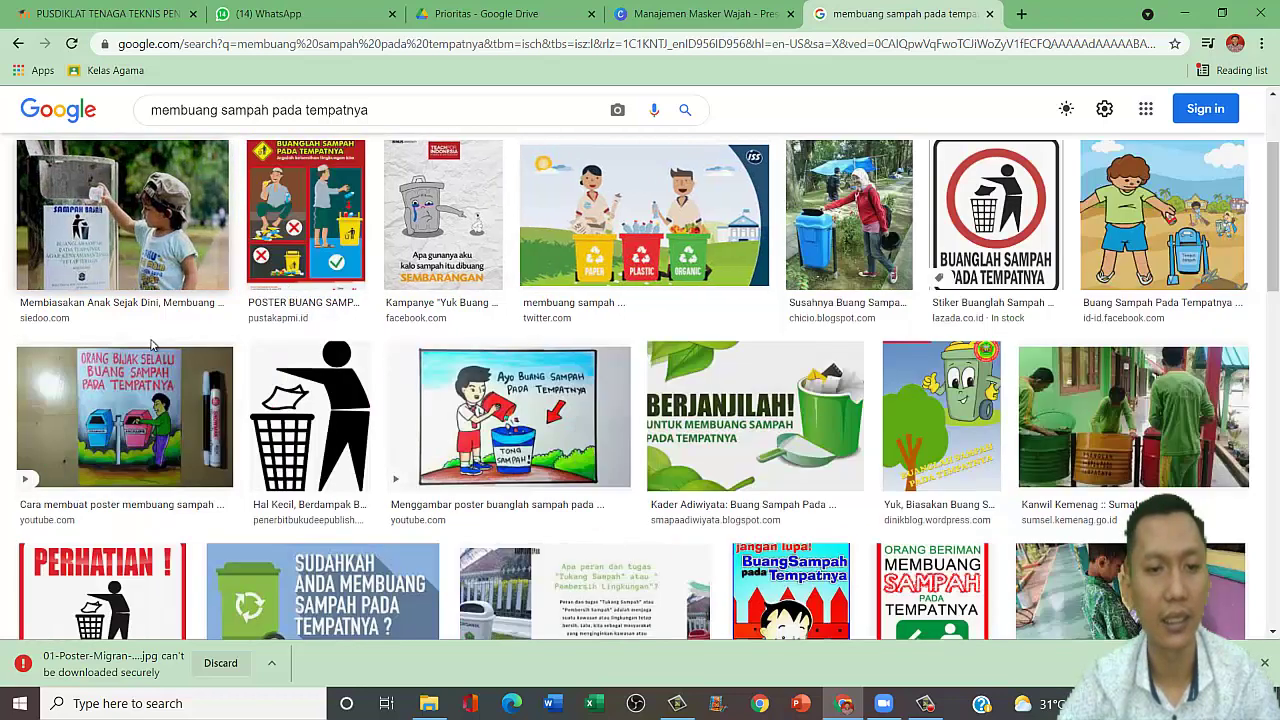
Save the photo of the child at the "Sampah Basah" bin to the Desktop as "membuang sampah" and dismiss the downloads bar.
{"action": "left_click", "coordinate": [148, 245]}
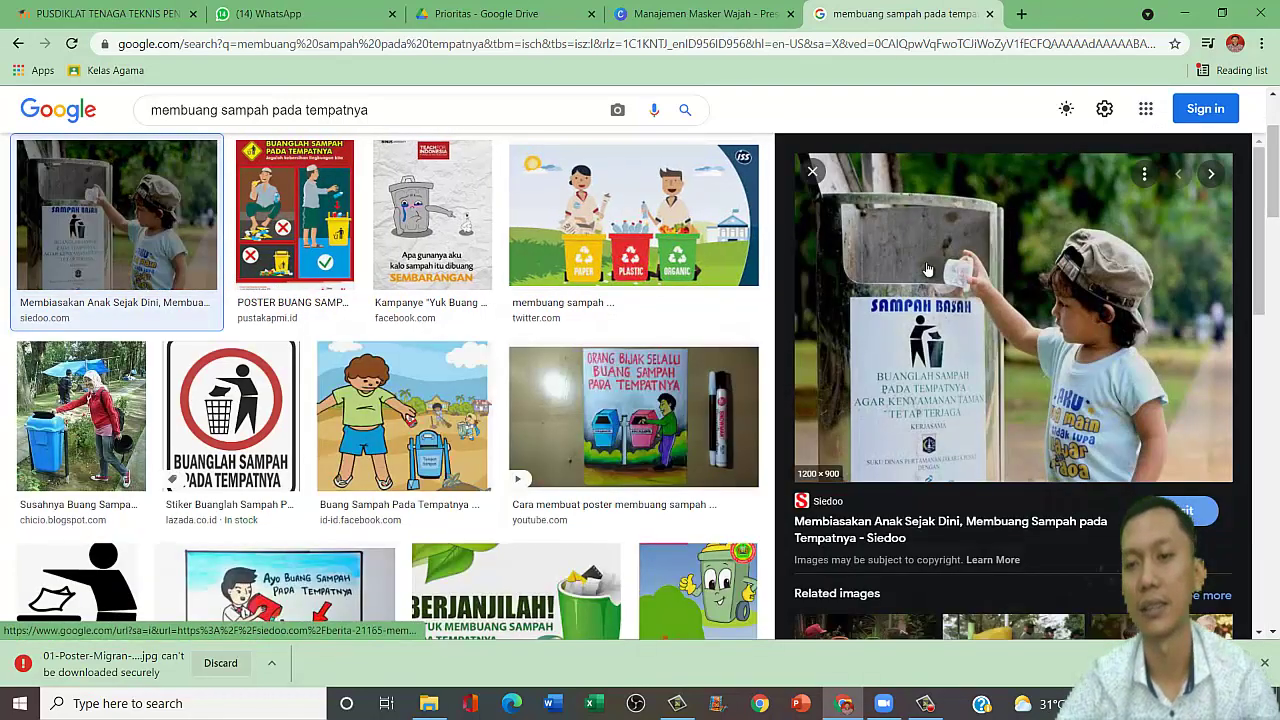
{"action": "right_click", "coordinate": [907, 243]}
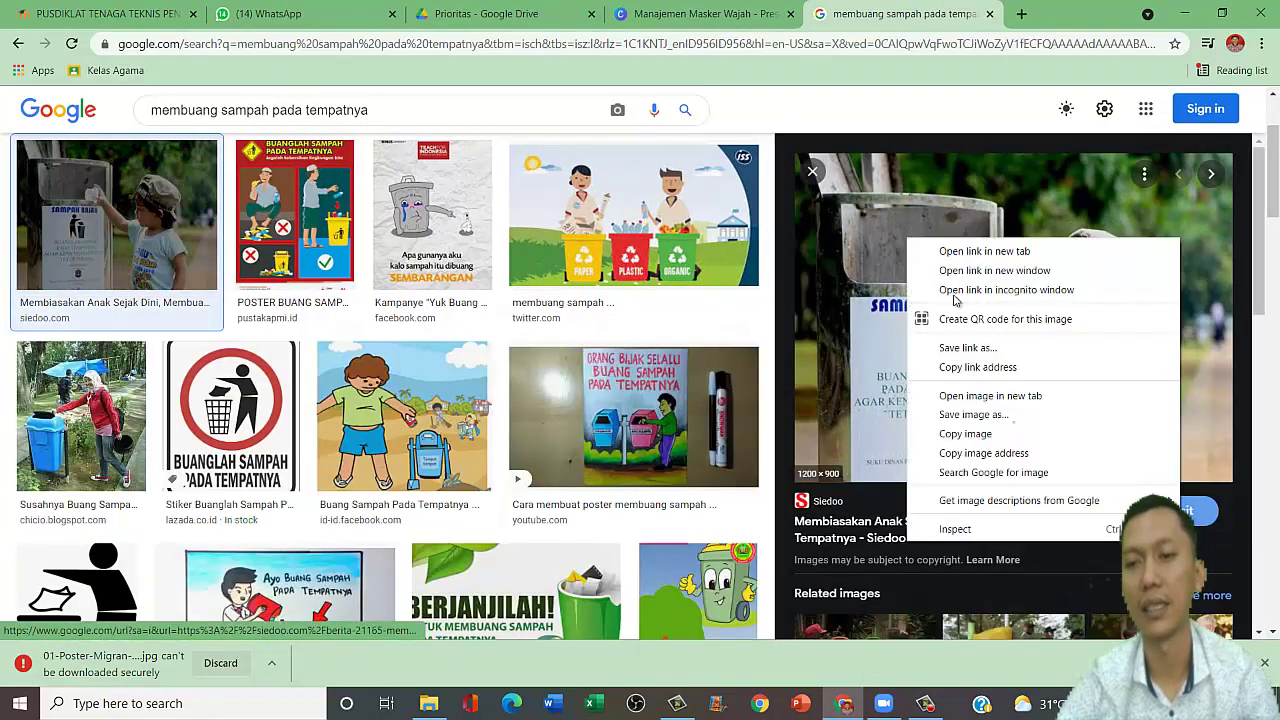
{"action": "left_click", "coordinate": [987, 416]}
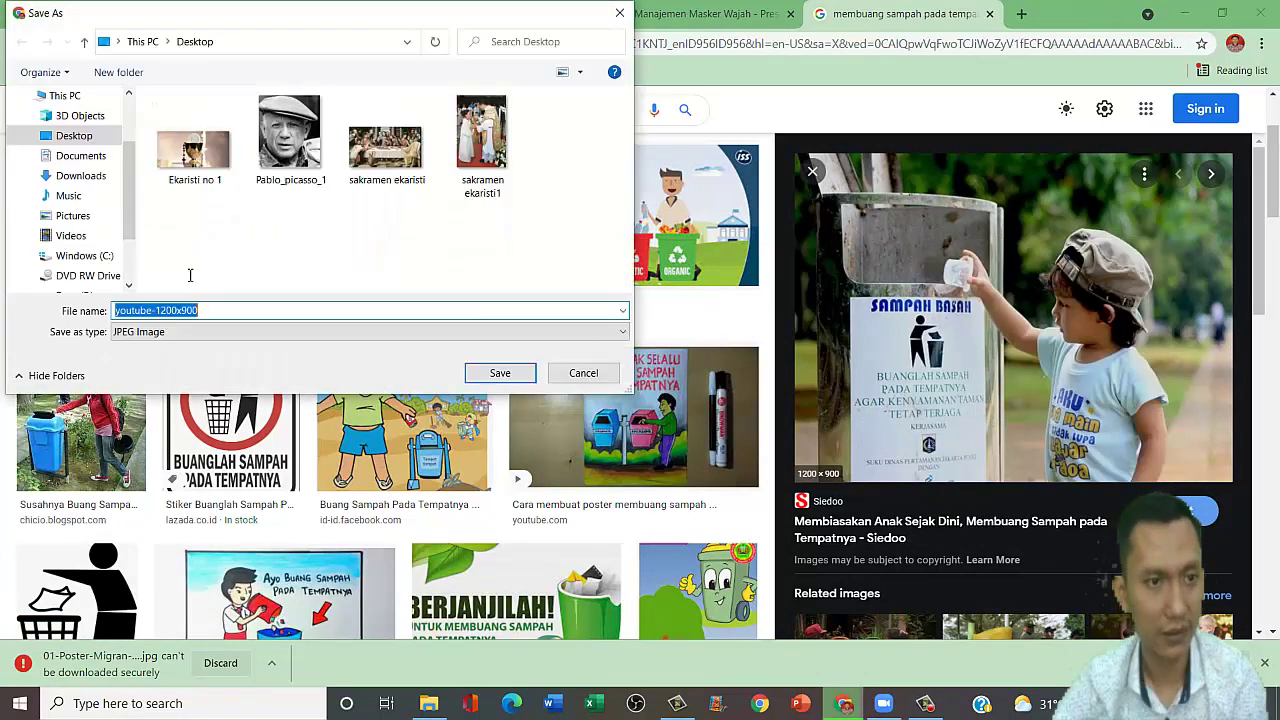
{"action": "type", "text": "membuang sampah"}
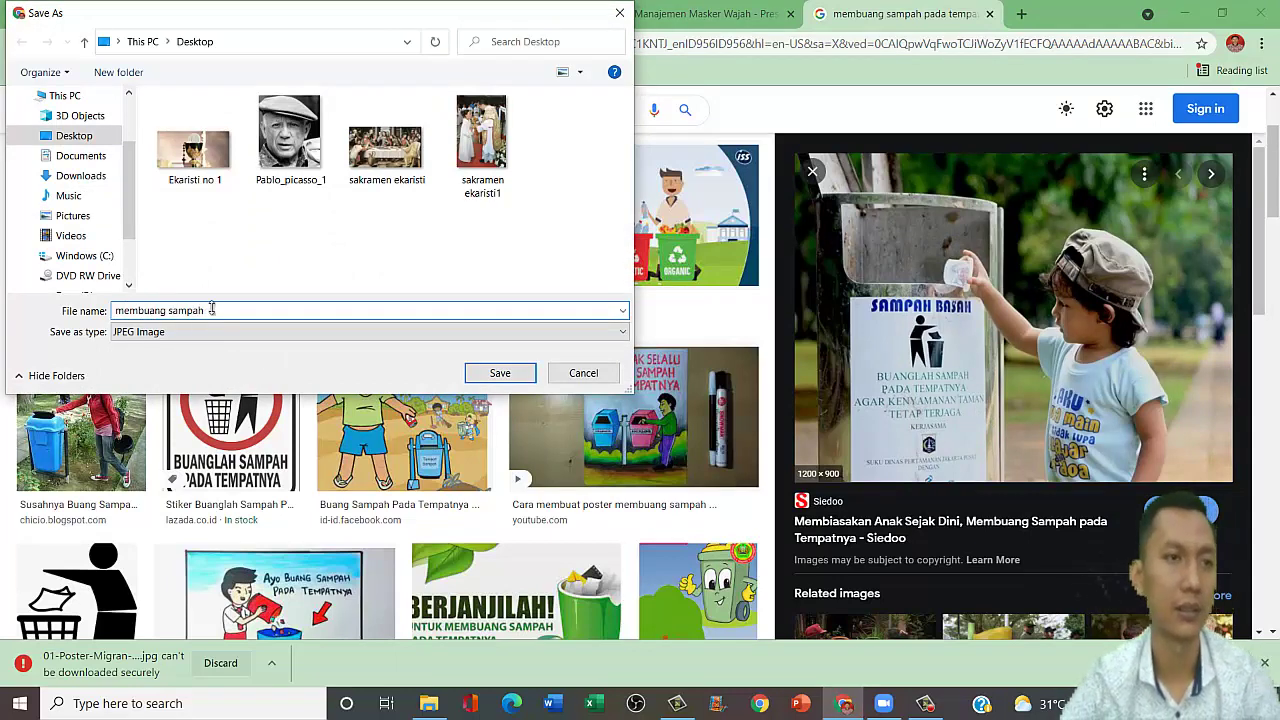
{"action": "left_click", "coordinate": [532, 378]}
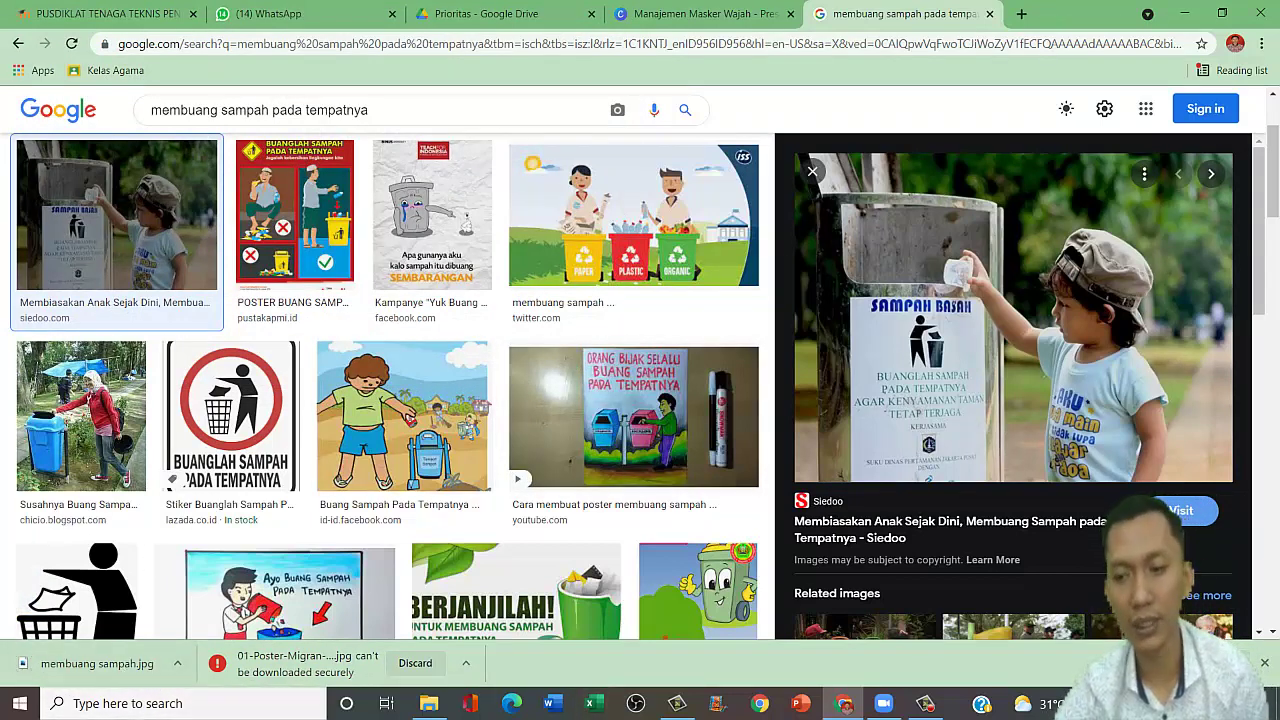
{"action": "left_click", "coordinate": [1265, 666]}
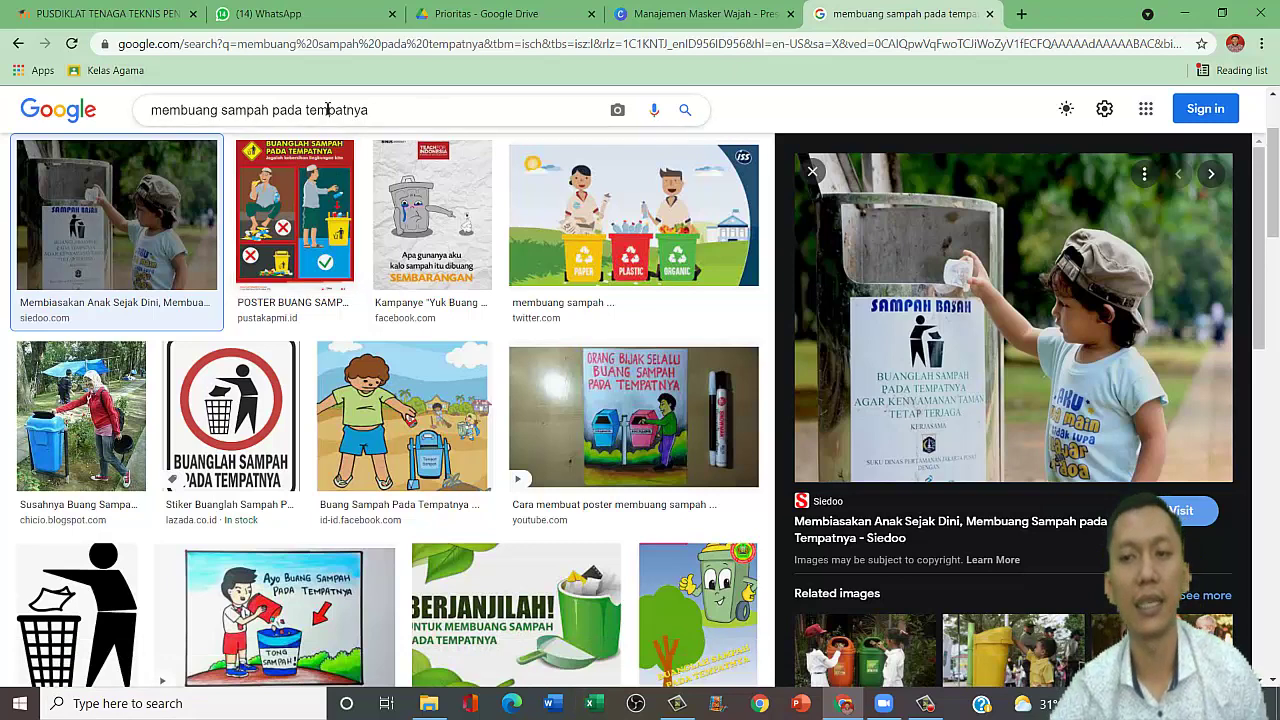
Switch to the Canva presentation and upload the "membuang sampah" image from the Desktop.
{"action": "left_click", "coordinate": [676, 17]}
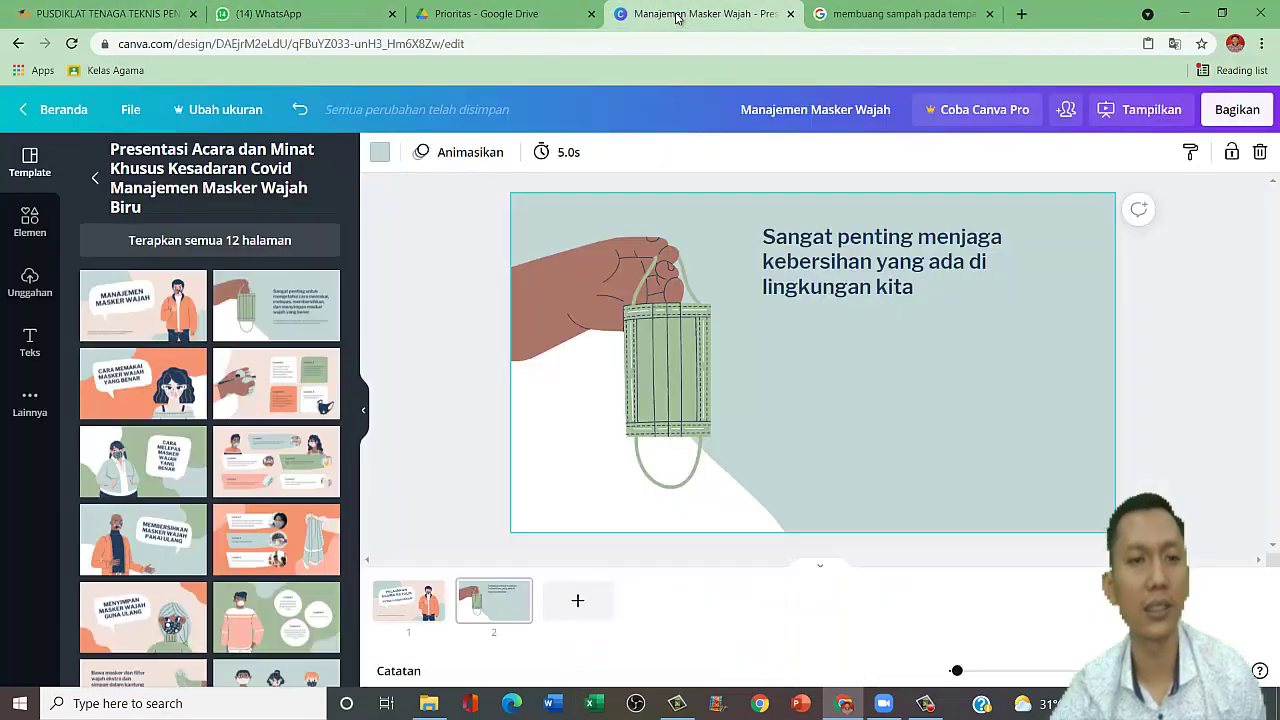
{"action": "left_click", "coordinate": [898, 290]}
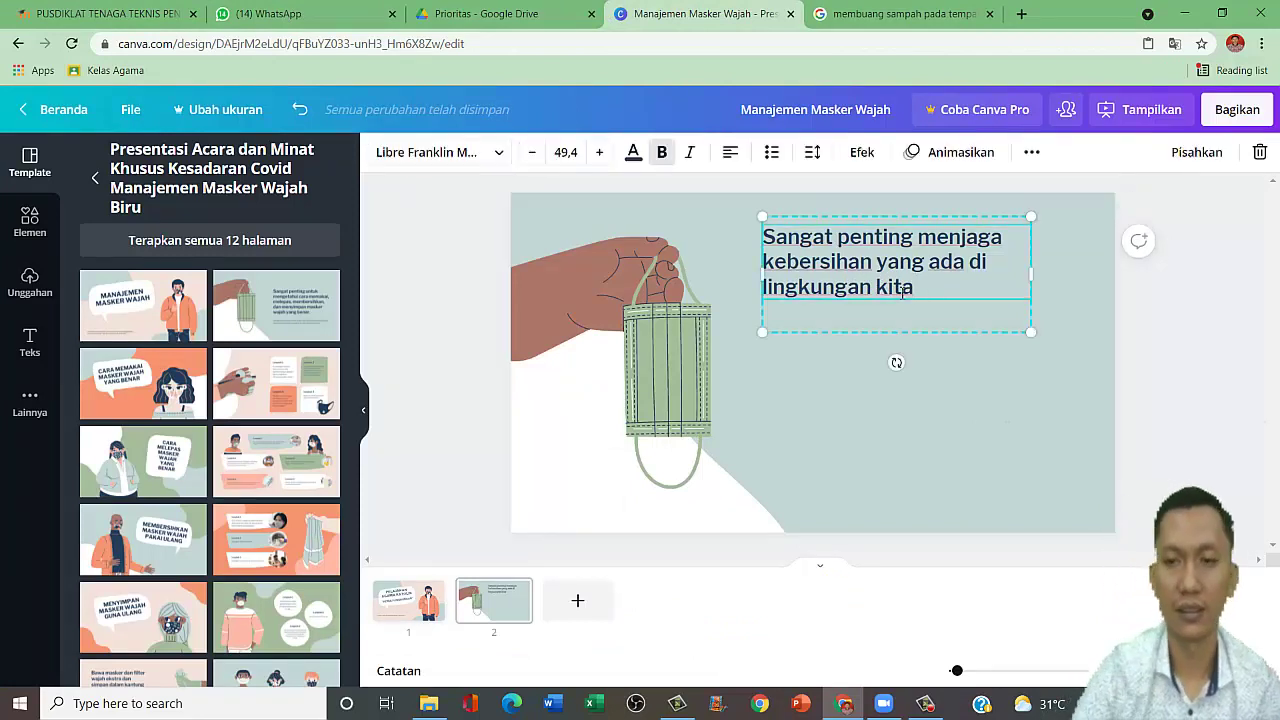
{"action": "left_click", "coordinate": [955, 360]}
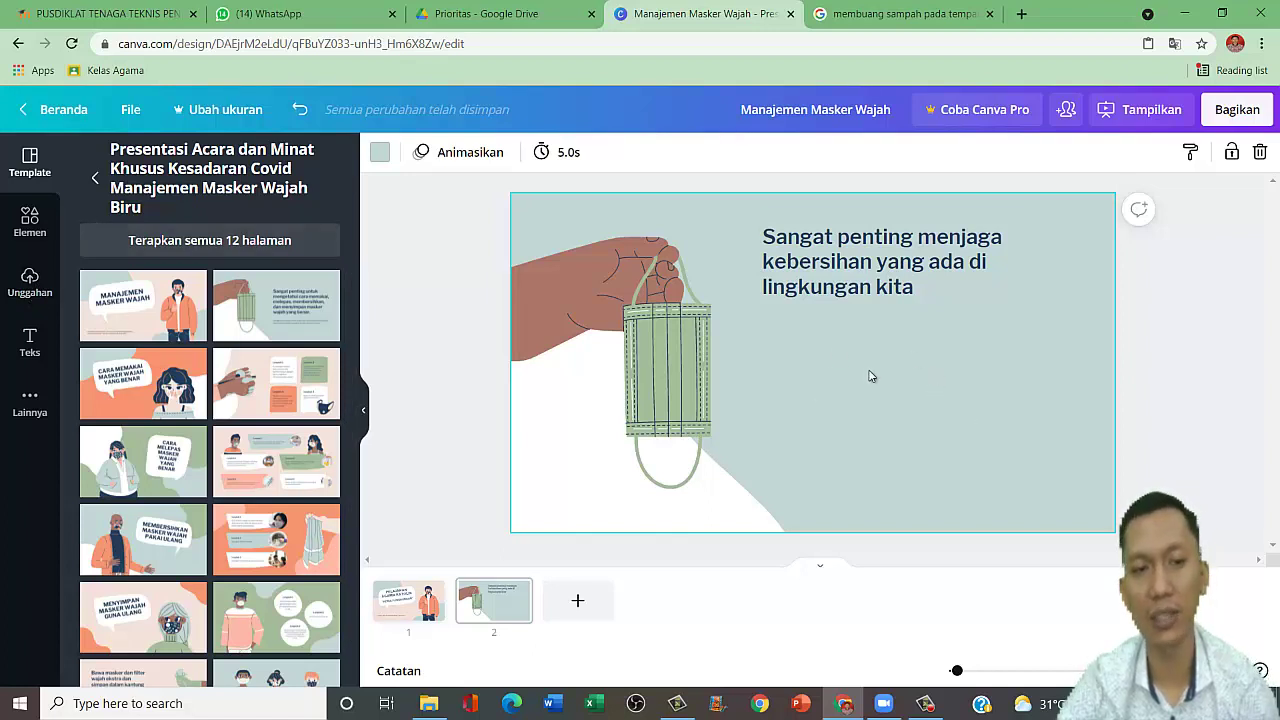
{"action": "left_click", "coordinate": [33, 293]}
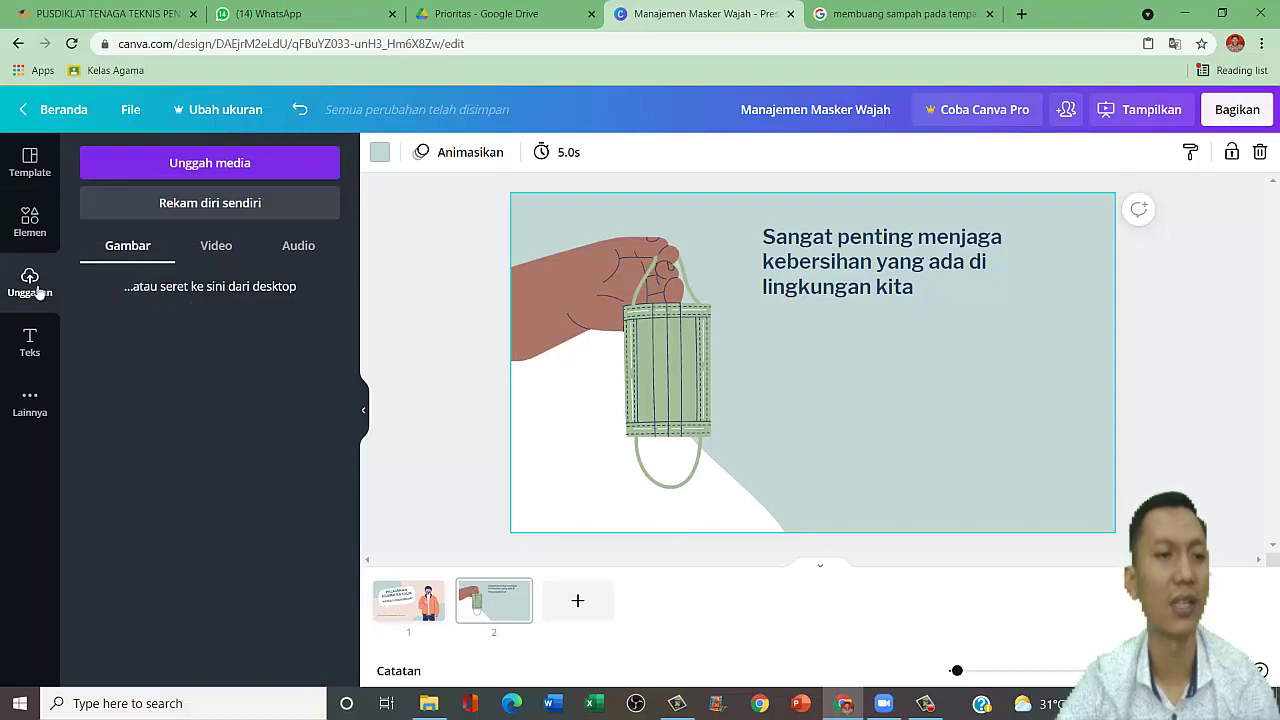
{"action": "left_click", "coordinate": [163, 166]}
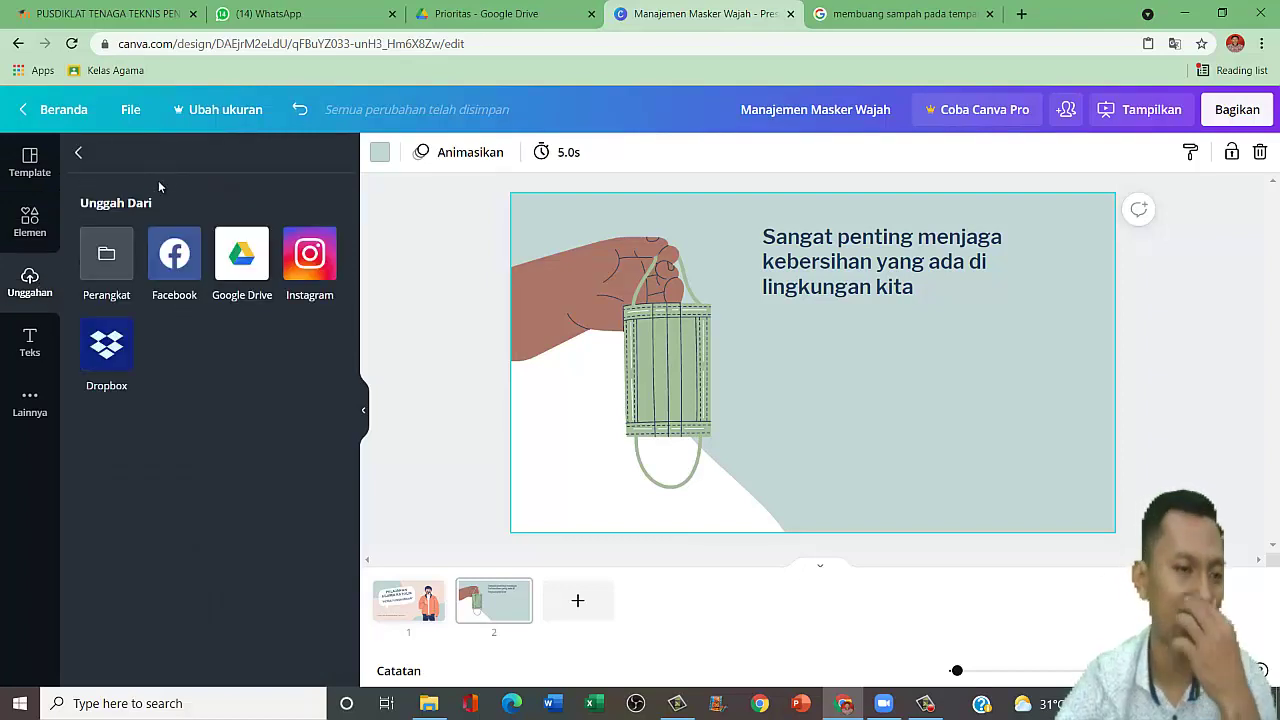
{"action": "left_click", "coordinate": [117, 267]}
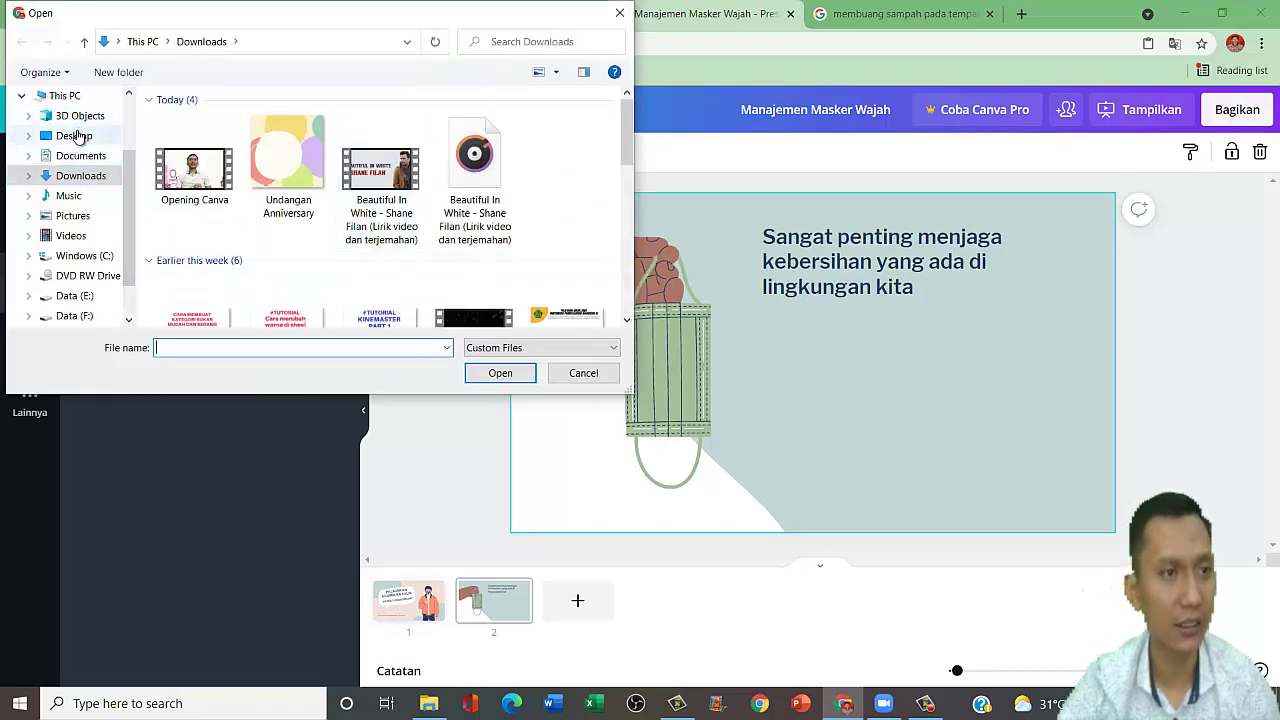
{"action": "left_click", "coordinate": [77, 136]}
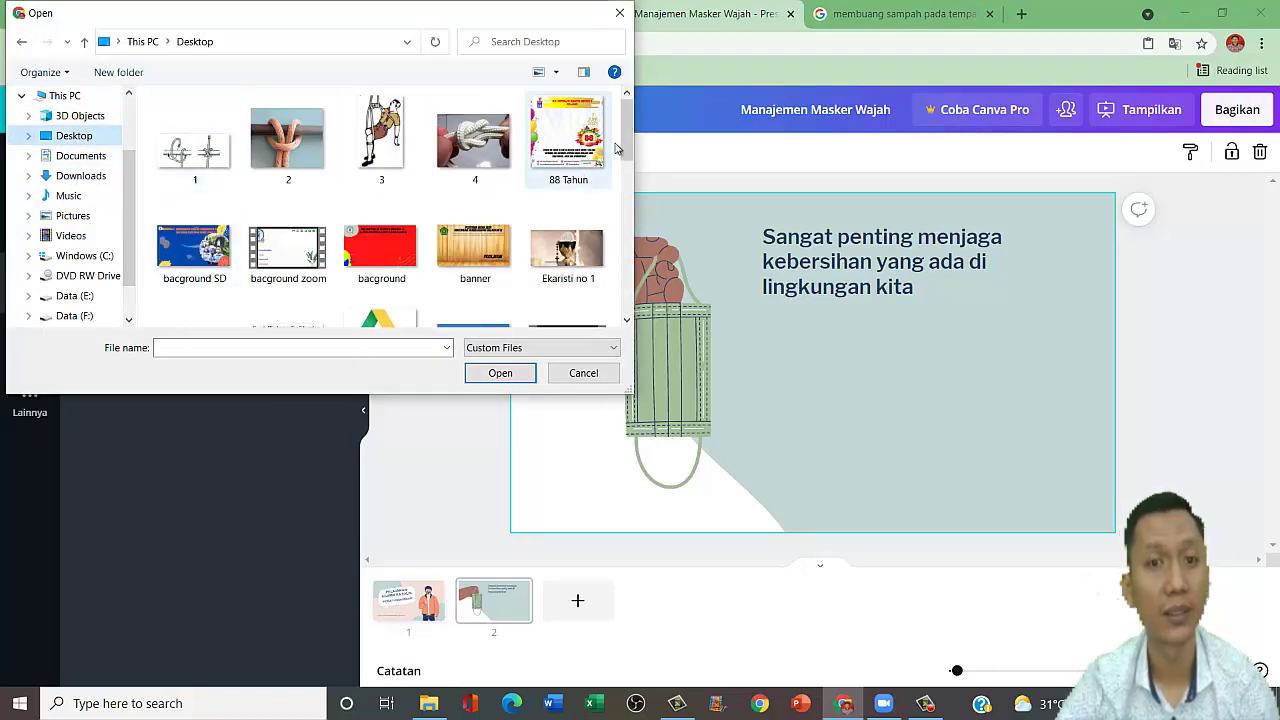
{"action": "left_click_drag", "start_coordinate": [628, 133], "coordinate": [634, 212]}
{"action": "left_click", "coordinate": [566, 163]}
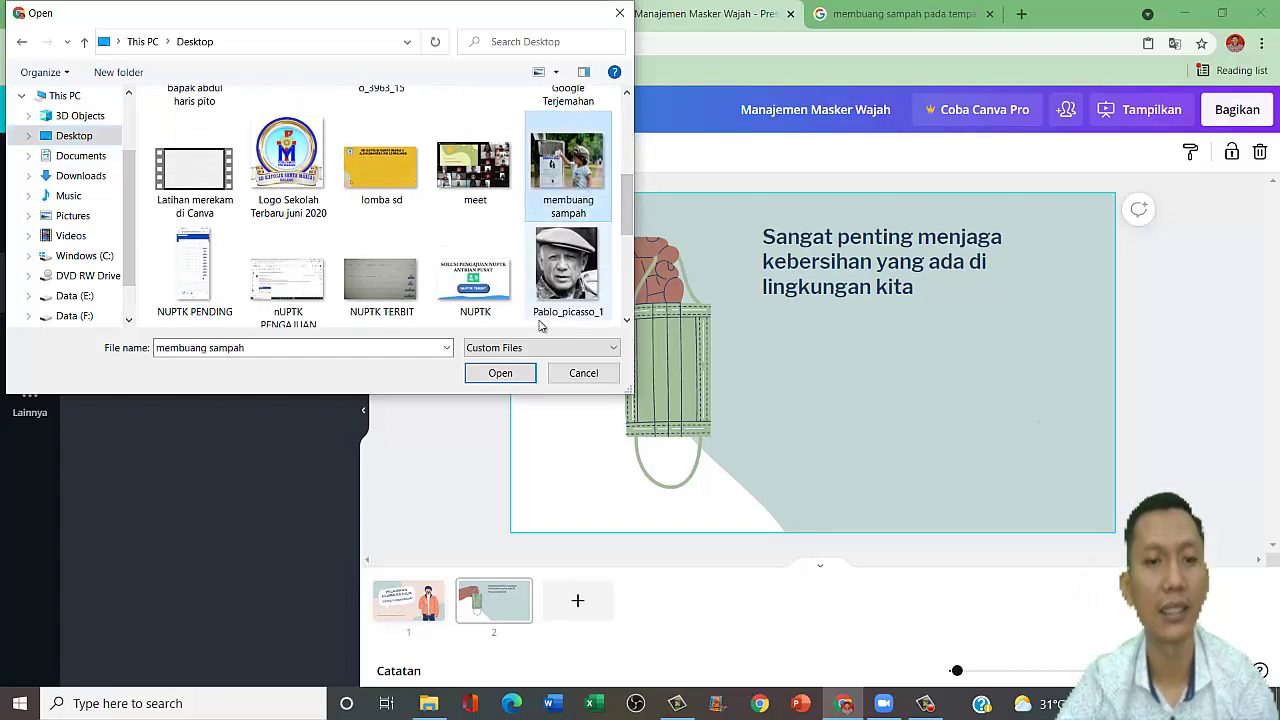
{"action": "left_click", "coordinate": [500, 373]}
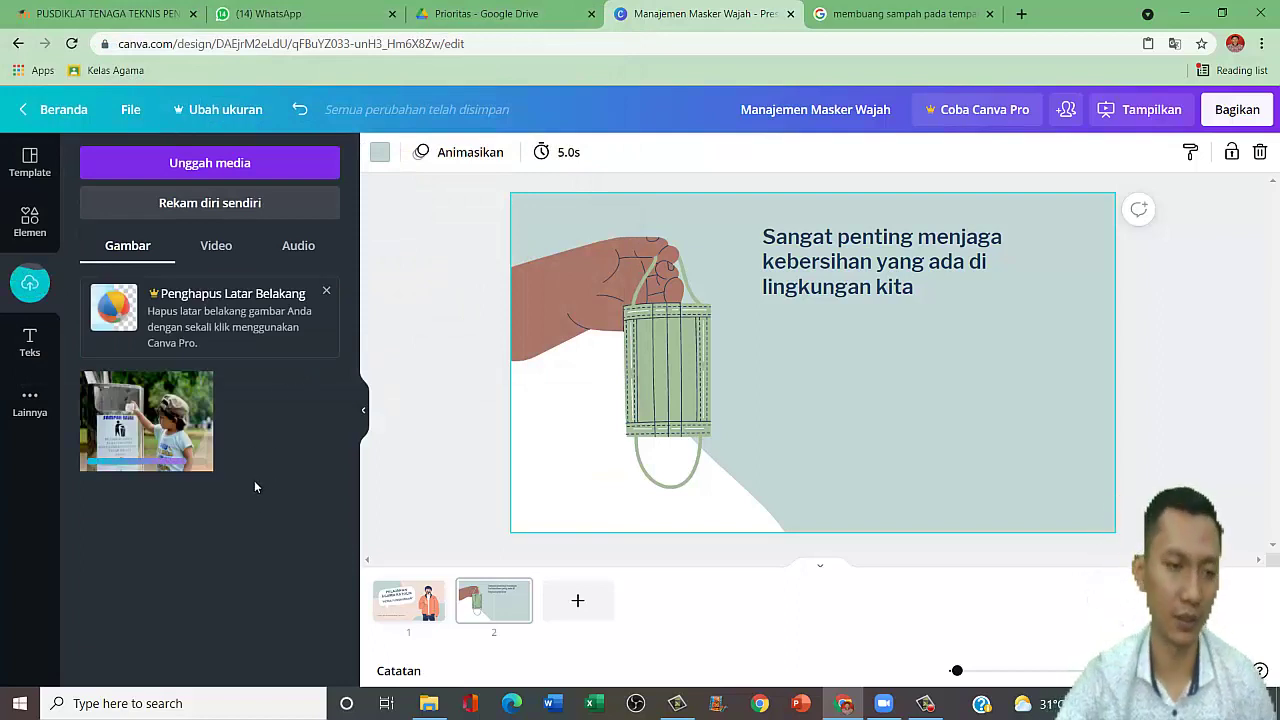
Place the uploaded photo on page 2, move it below the heading, and make it slightly smaller.
{"action": "left_click", "coordinate": [143, 436]}
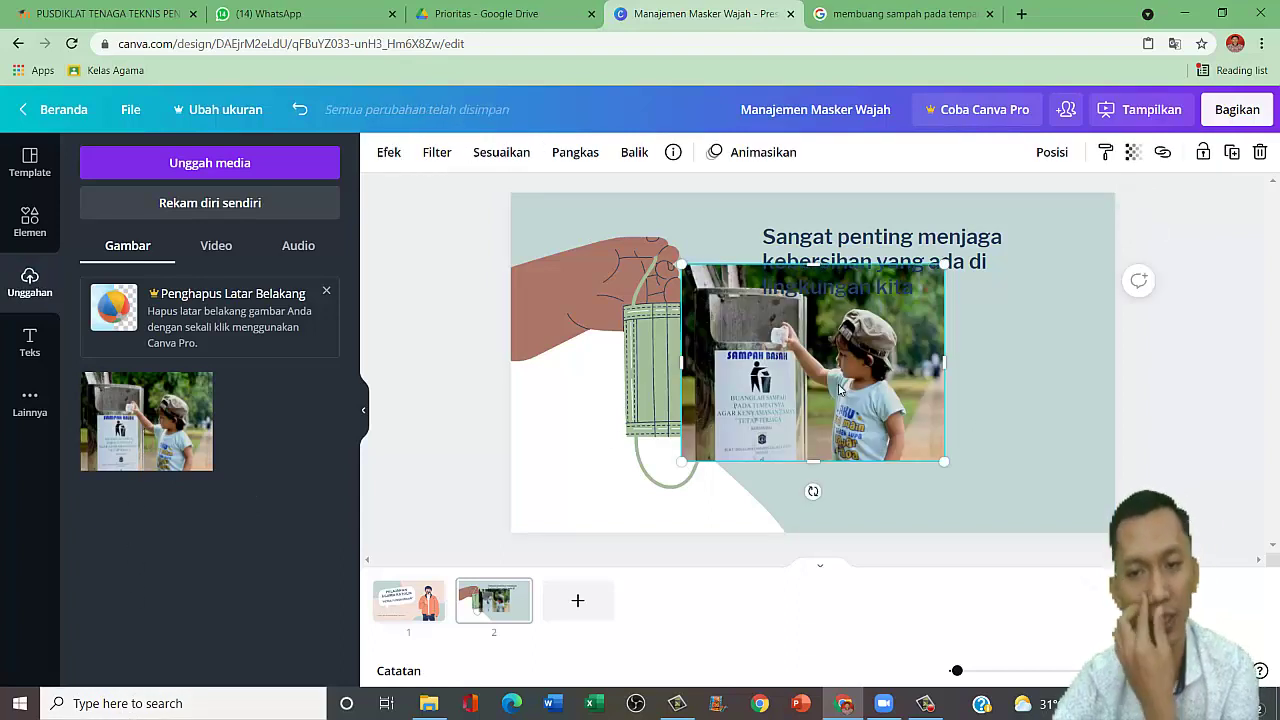
{"action": "left_click_drag", "start_coordinate": [905, 418], "coordinate": [1028, 463]}
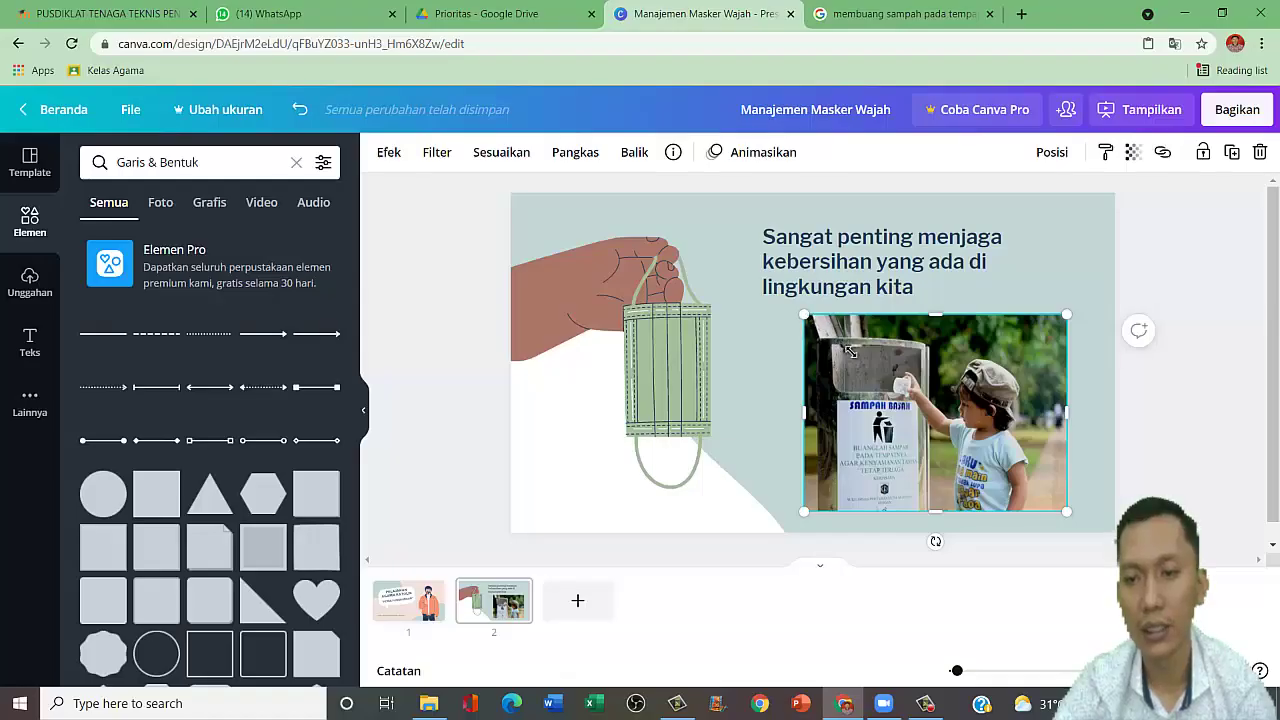
{"action": "left_click_drag", "start_coordinate": [875, 375], "coordinate": [860, 358]}
{"action": "left_click_drag", "start_coordinate": [957, 475], "coordinate": [914, 438]}
{"action": "left_click", "coordinate": [1082, 358]}
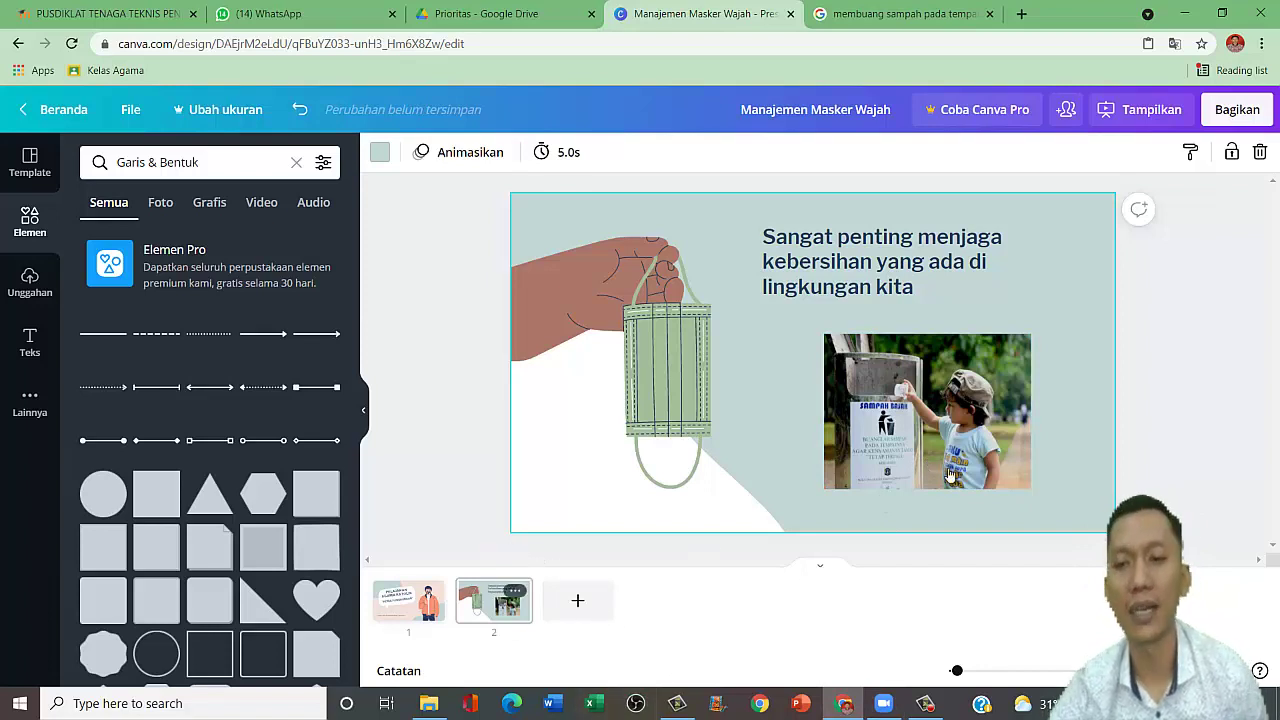
Enlarge the photo on page 2 and adjust its position so it fills the space under the heading.
{"action": "left_click", "coordinate": [960, 425]}
{"action": "left_click_drag", "start_coordinate": [1031, 490], "coordinate": [1057, 509]}
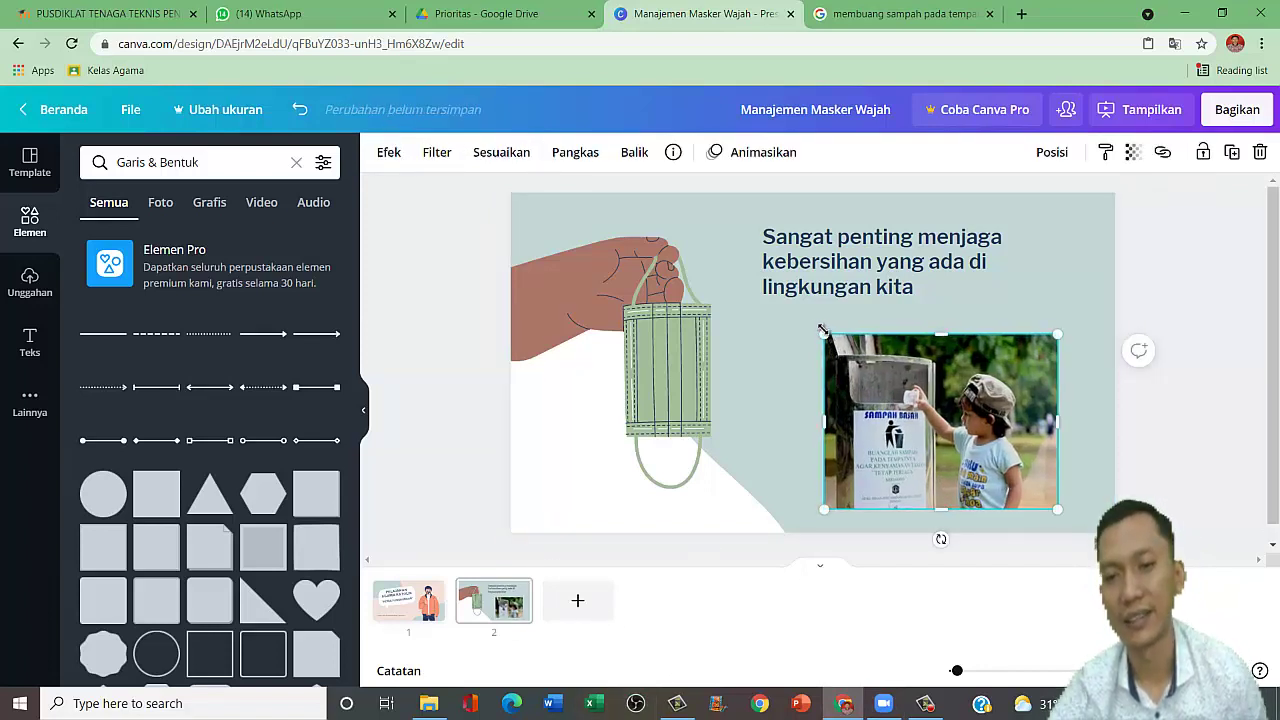
{"action": "left_click_drag", "start_coordinate": [808, 318], "coordinate": [815, 323]}
{"action": "left_click_drag", "start_coordinate": [902, 419], "coordinate": [902, 415]}
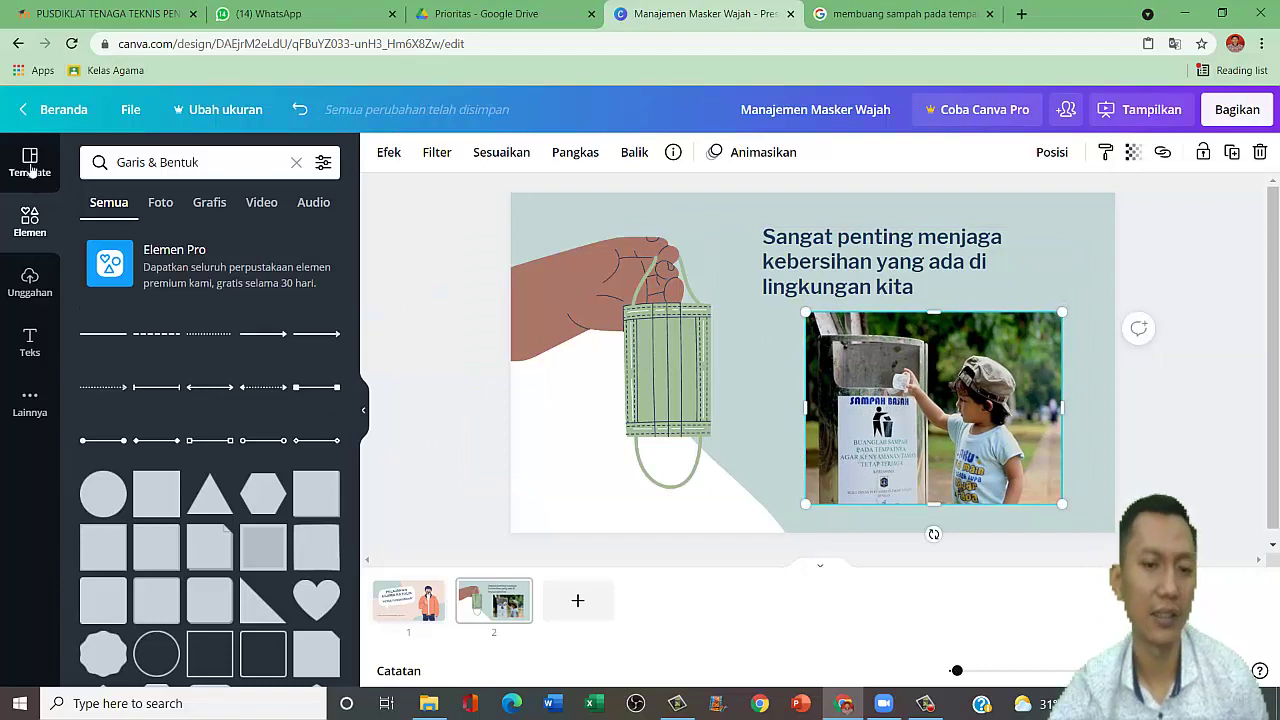
Add a third page and apply the "Menyimpan Masker Wajah Guna Ulang" layout from the current template to it.
{"action": "left_click", "coordinate": [577, 600]}
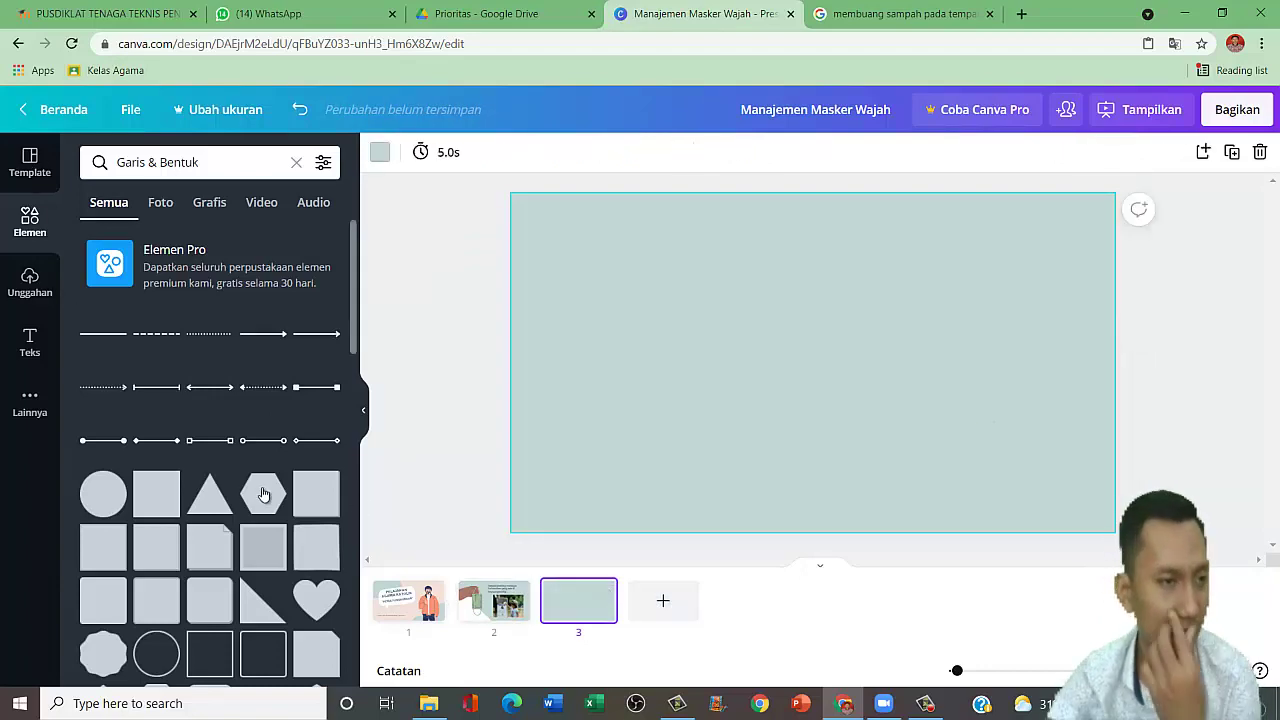
{"action": "left_click", "coordinate": [32, 170]}
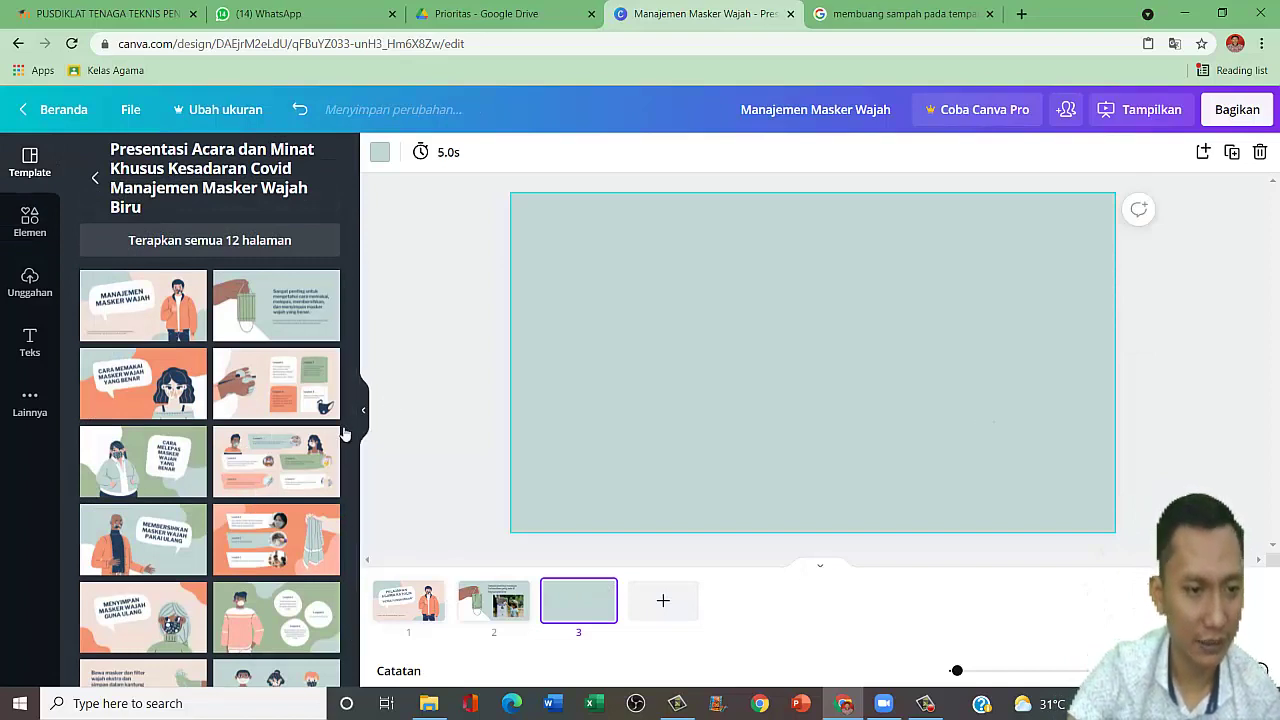
{"action": "scroll", "coordinate": [245, 530], "scroll_direction": "down", "scroll_amount": 2}
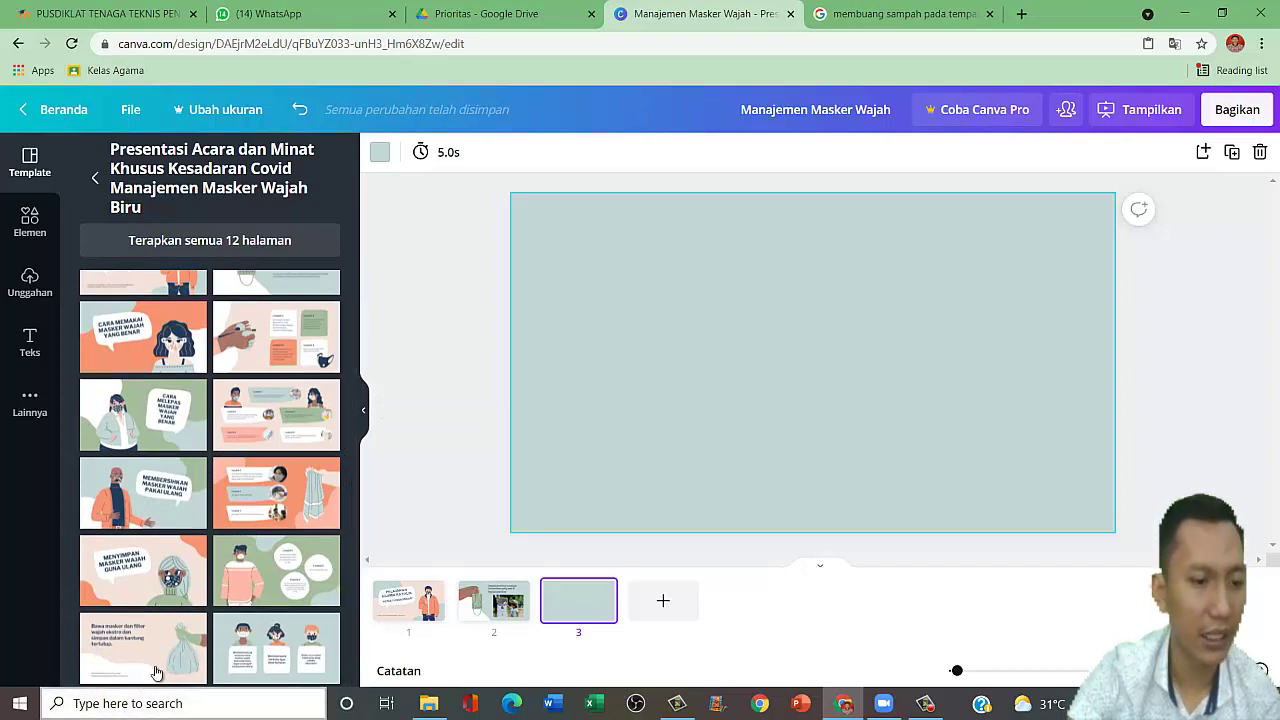
{"action": "scroll", "coordinate": [216, 490], "scroll_direction": "up", "scroll_amount": 1}
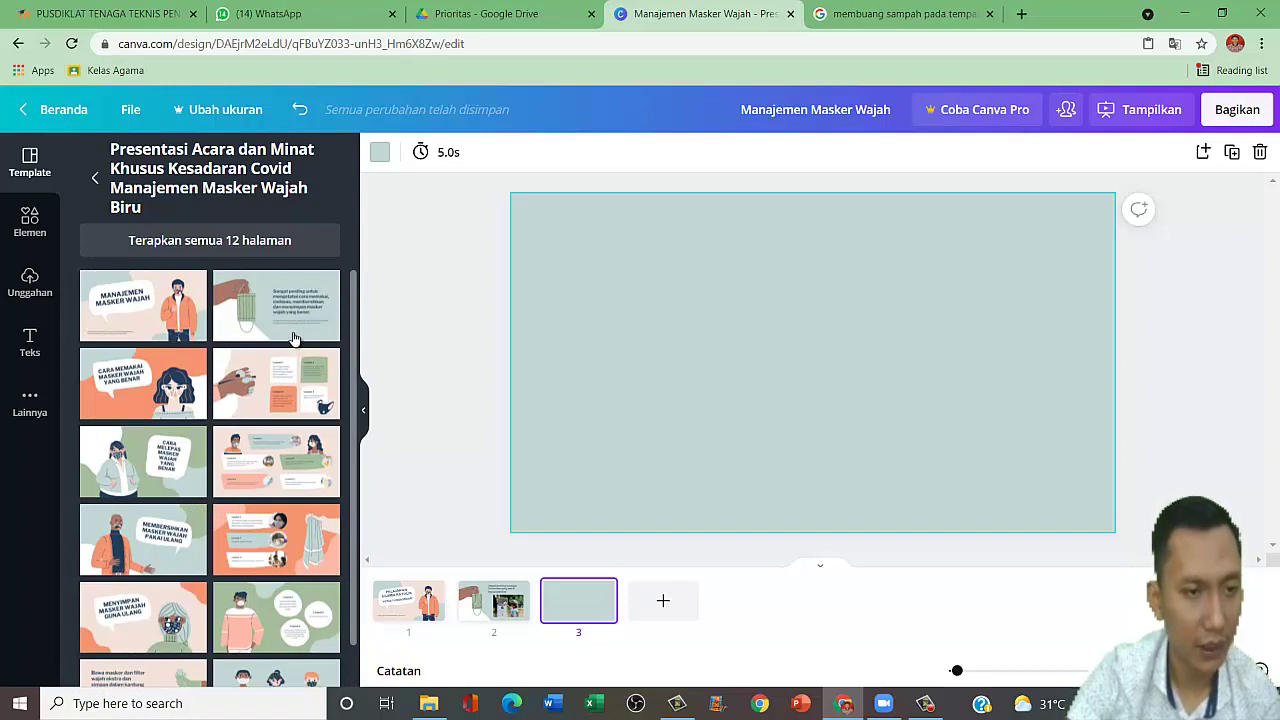
{"action": "scroll", "coordinate": [230, 480], "scroll_direction": "down", "scroll_amount": 1}
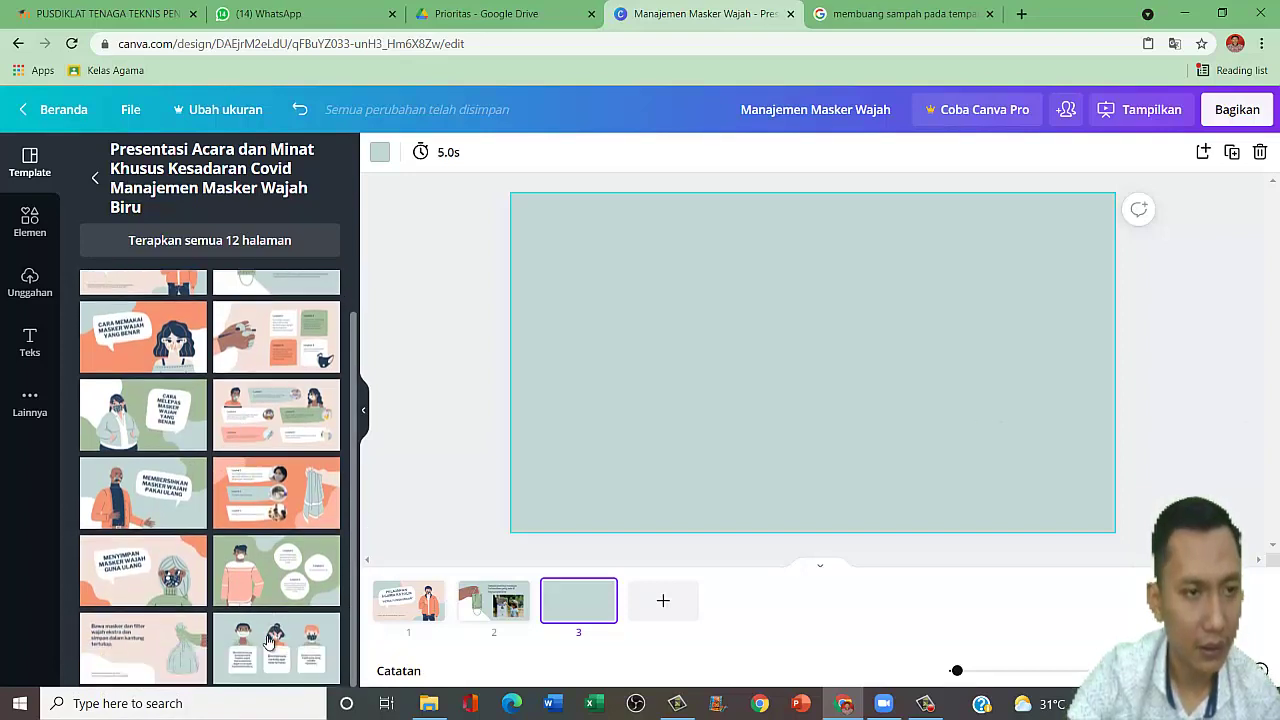
{"action": "left_click", "coordinate": [170, 585]}
Delete the illustration of the masked woman from page 3 and select the heading text in the speech bubble.
{"action": "left_click", "coordinate": [963, 438]}
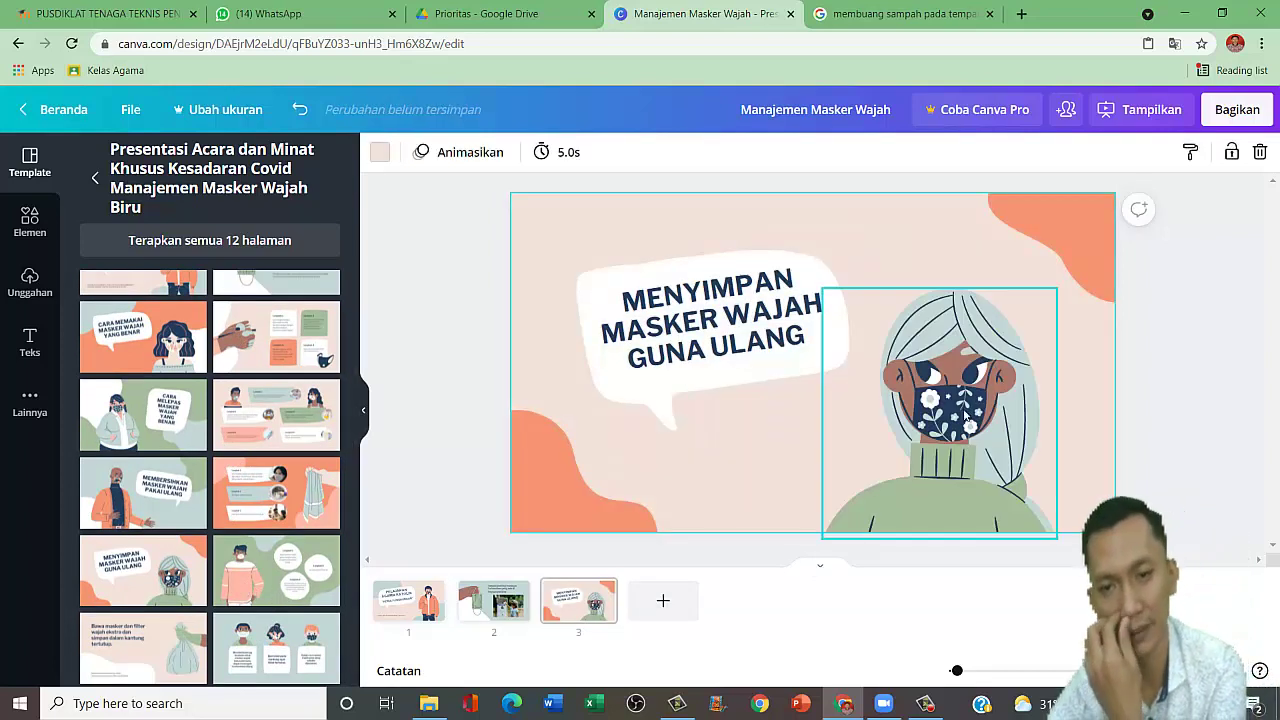
{"action": "left_click", "coordinate": [963, 438]}
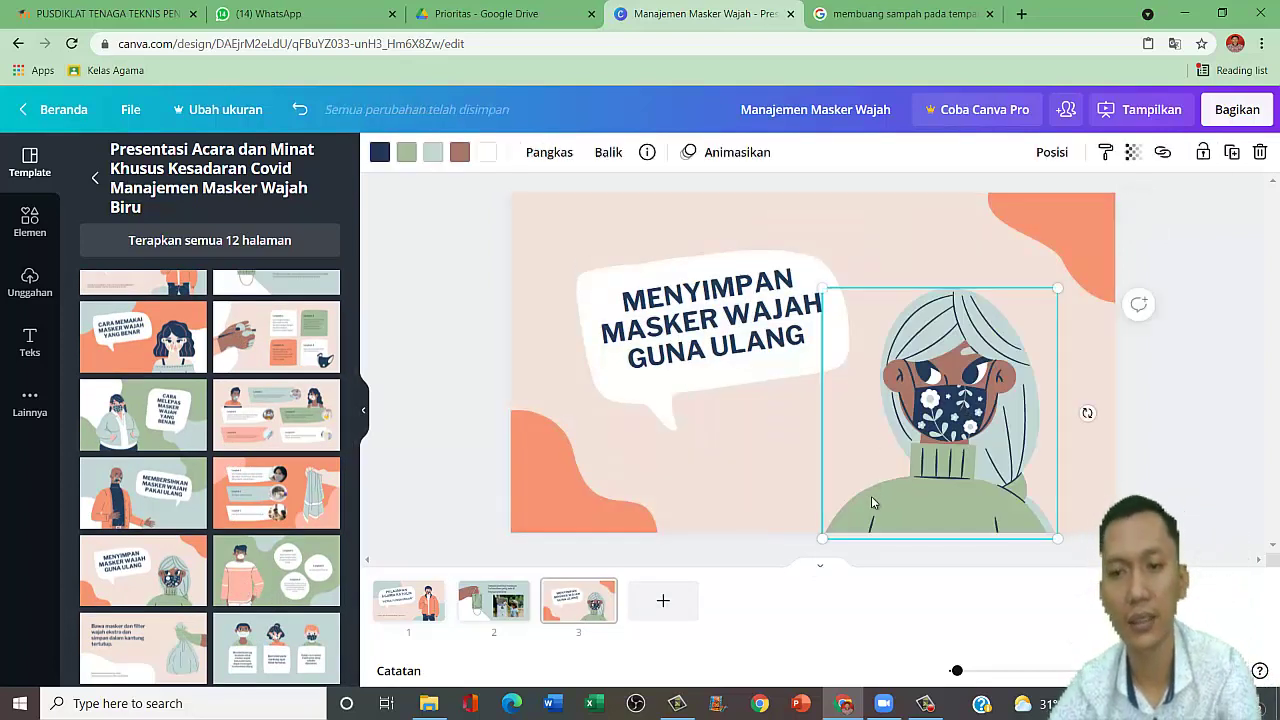
{"action": "key", "text": "Delete"}
{"action": "left_click", "coordinate": [835, 375]}
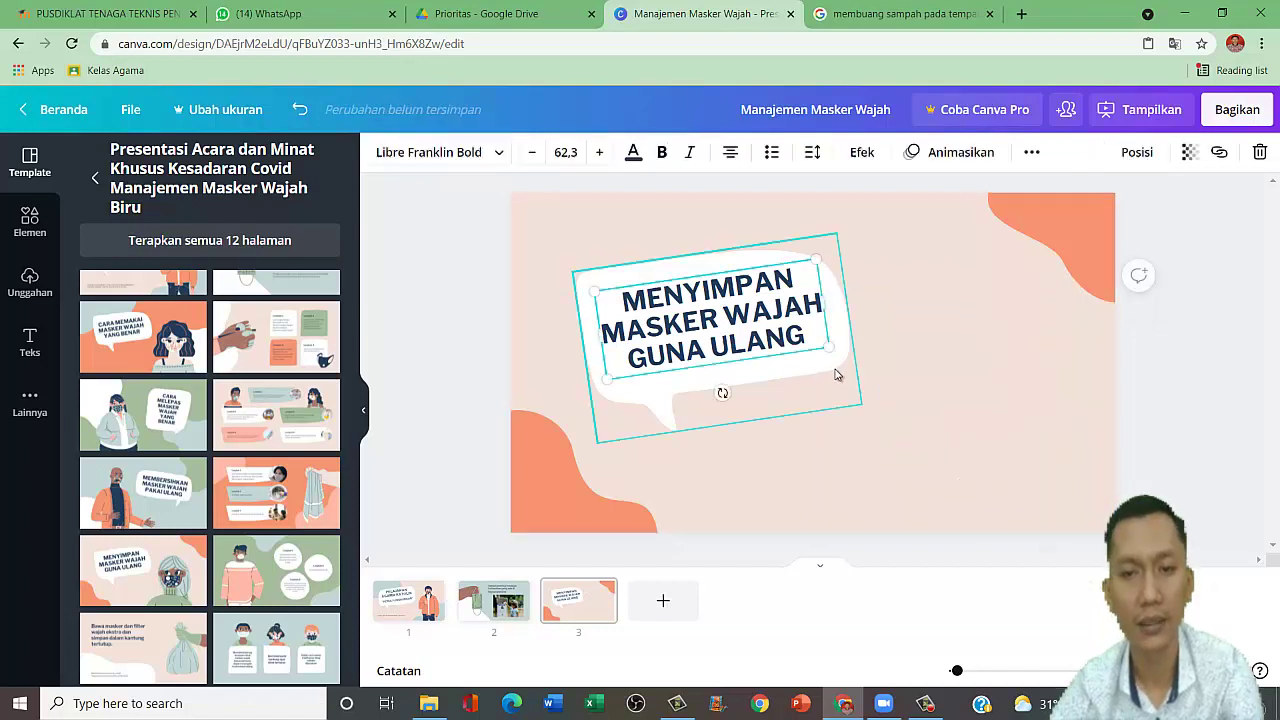